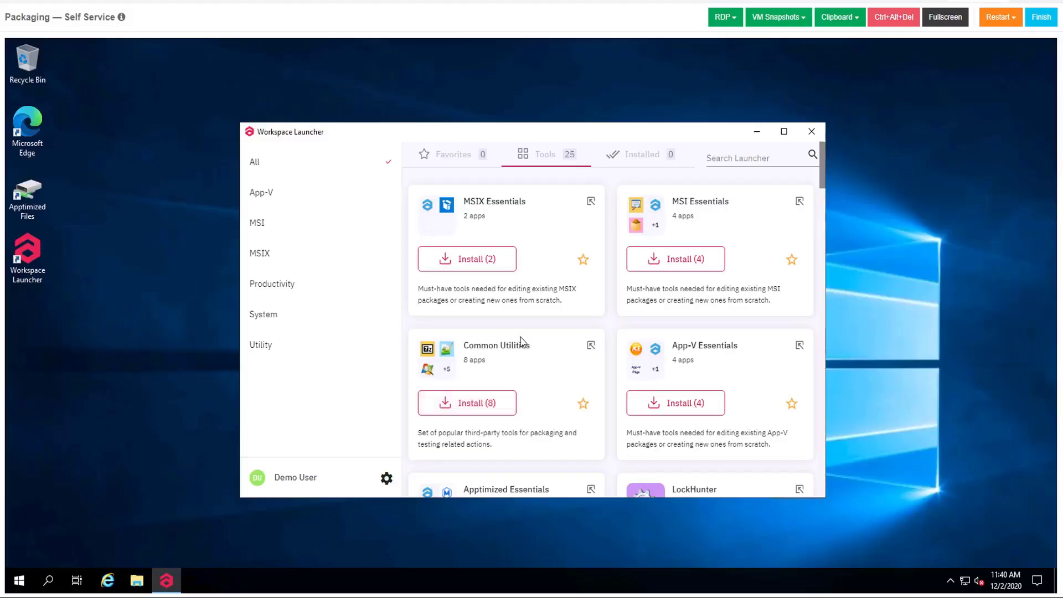
# Launch the Apptimized Packaging Engine for repackaging from the Apptimized Essentials tools and start recording
pyautogui.click(483, 426)
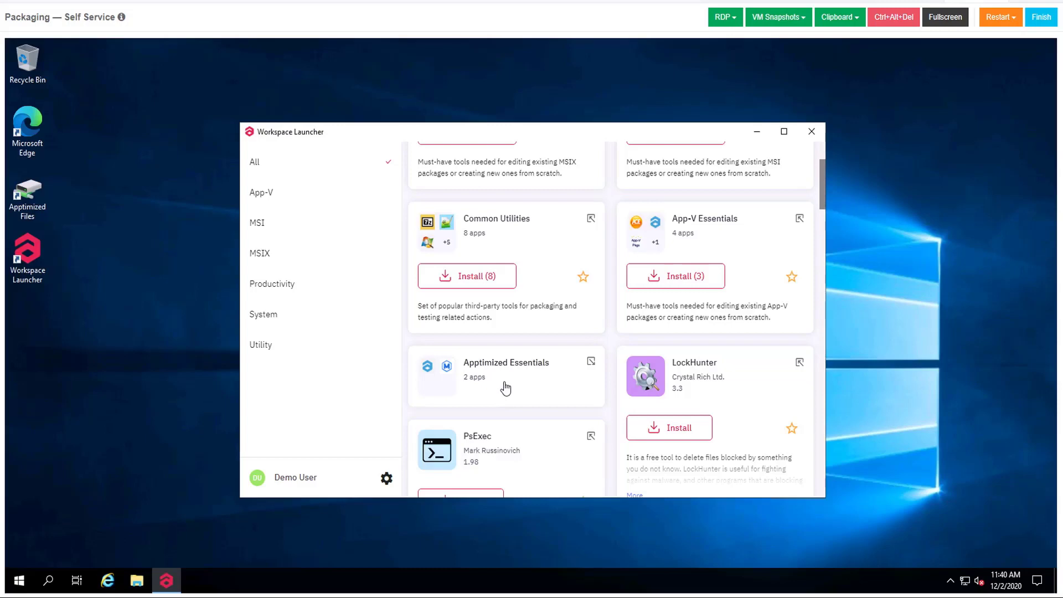
pyautogui.click(504, 390)
pyautogui.click(513, 295)
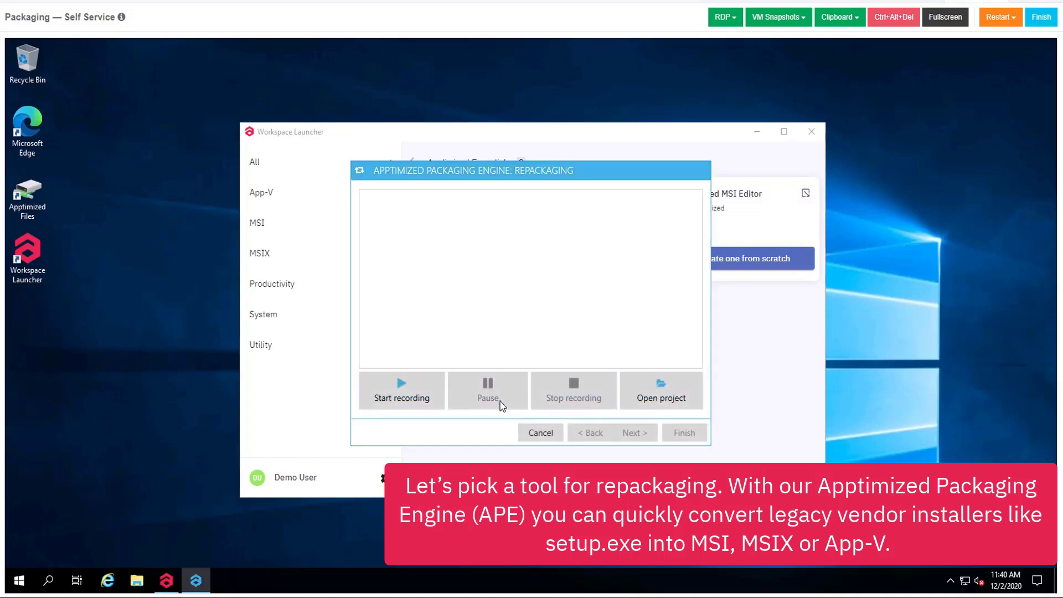
pyautogui.click(401, 400)
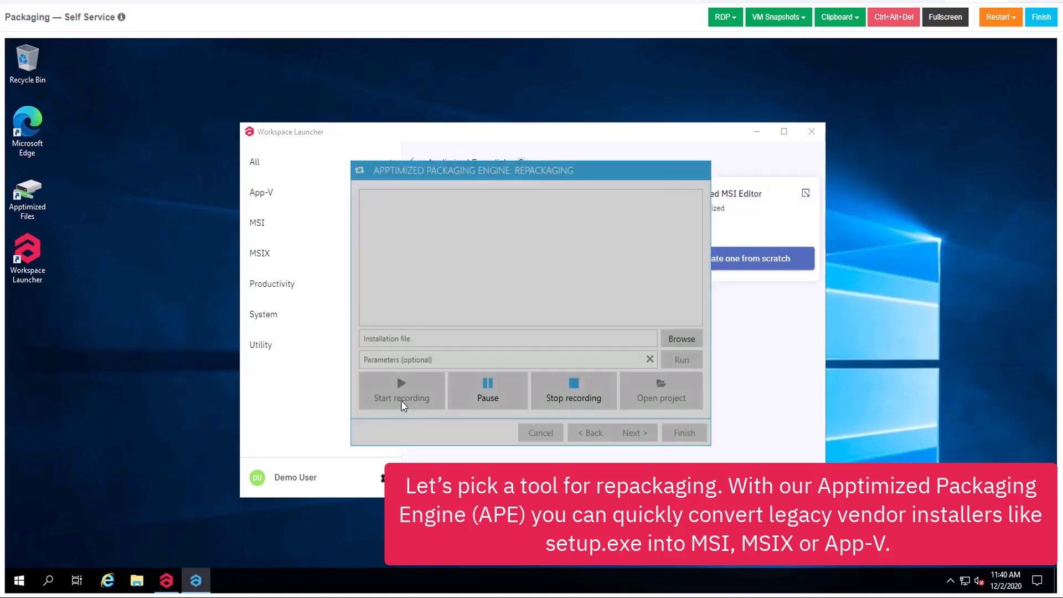
# Choose jre-8u261-windows-x64 from the Source folder as the installation file and run it without parameters
pyautogui.click(672, 340)
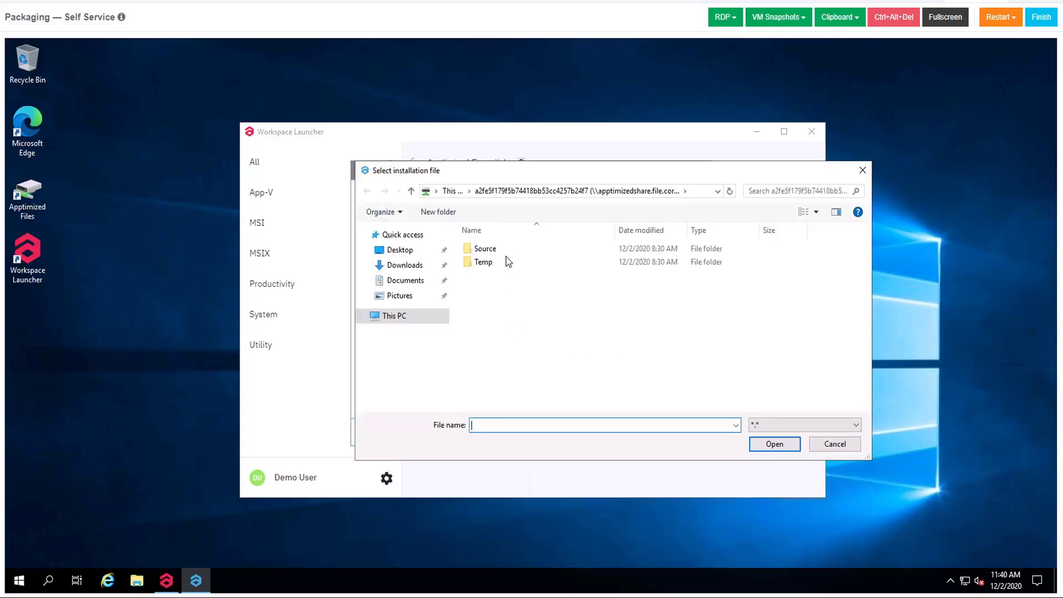
pyautogui.doubleClick(487, 248)
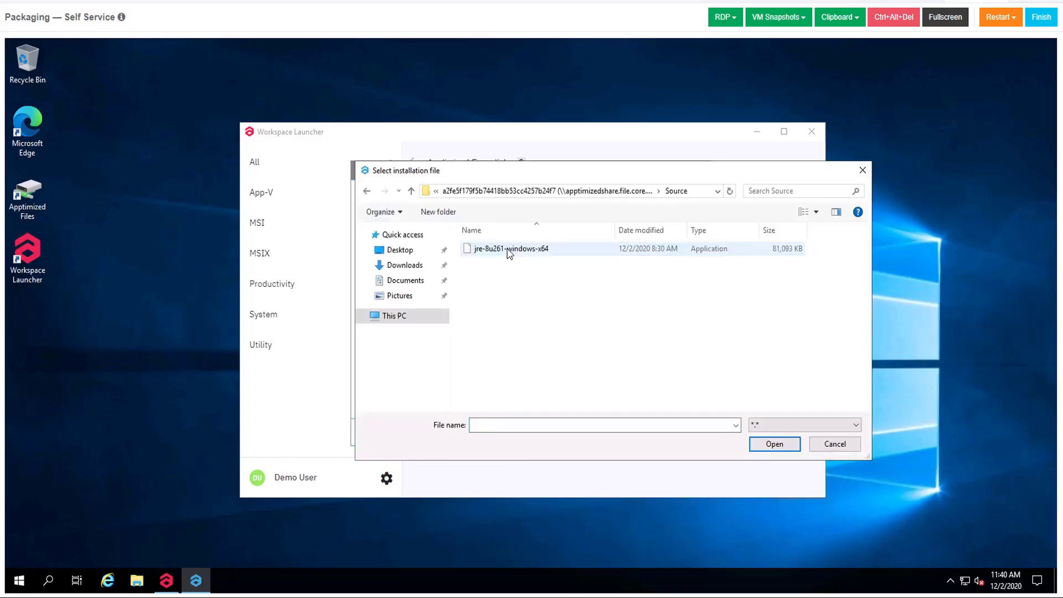
pyautogui.click(510, 252)
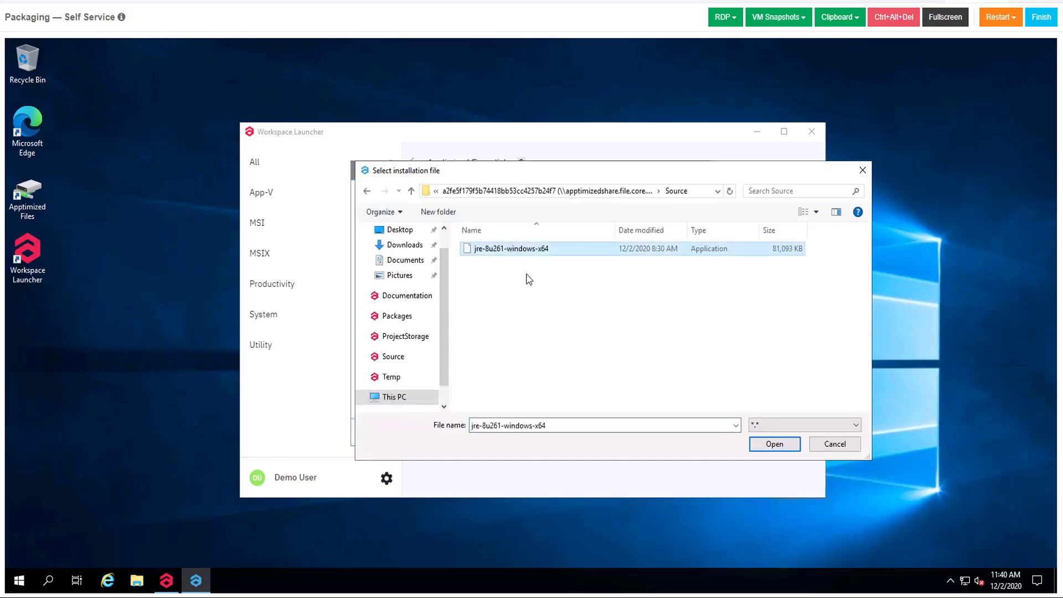
pyautogui.click(778, 451)
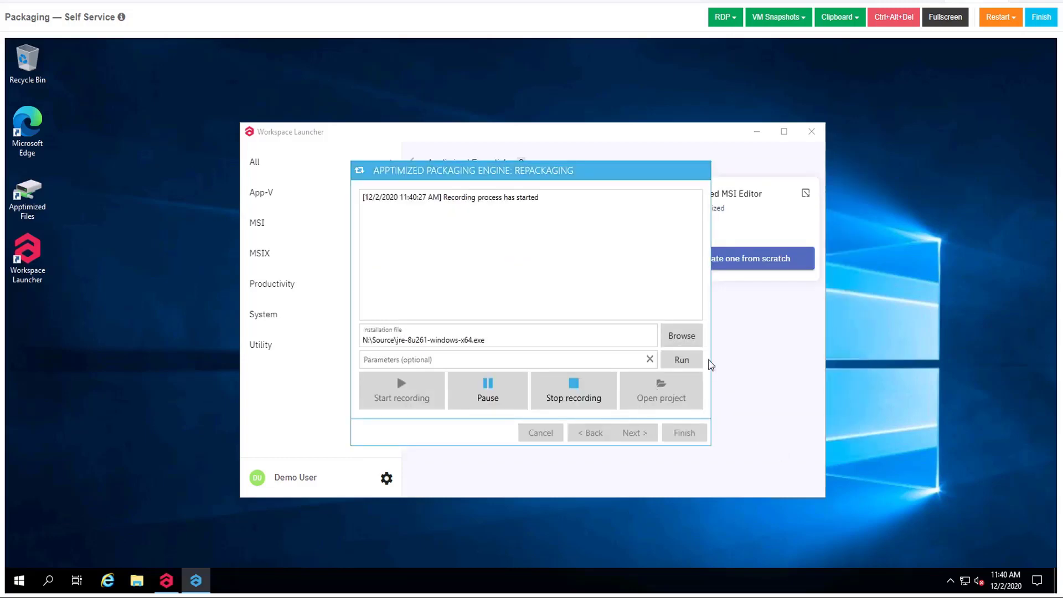
pyautogui.click(693, 360)
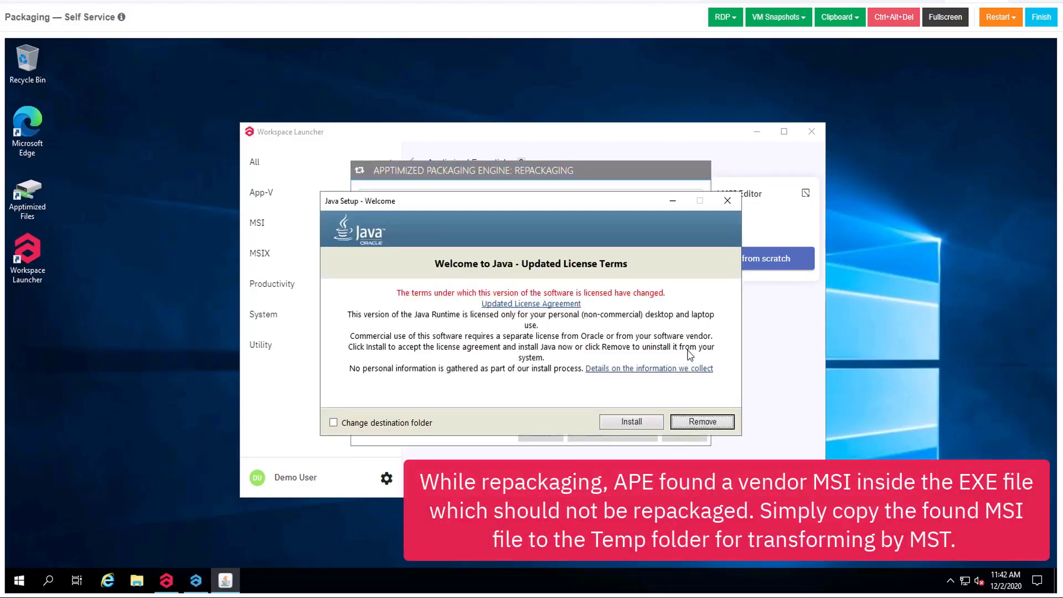
# Copy the detected vendor MSI jre1.8.0_26164 from its DetectedMsis folder into the Temp folder
pyautogui.click(649, 186)
pyautogui.click(597, 361)
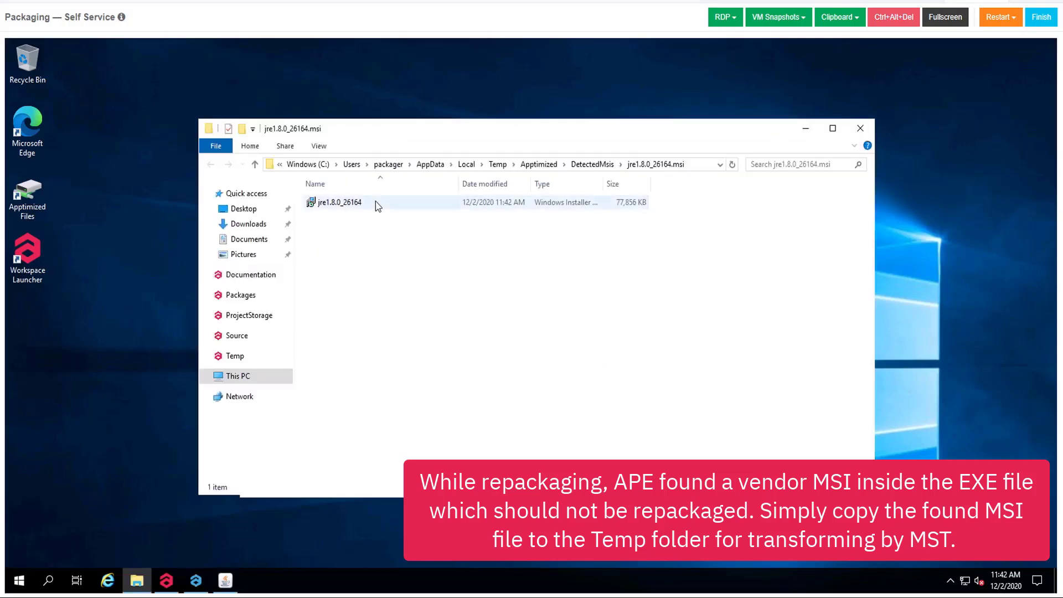
pyautogui.rightClick(352, 203)
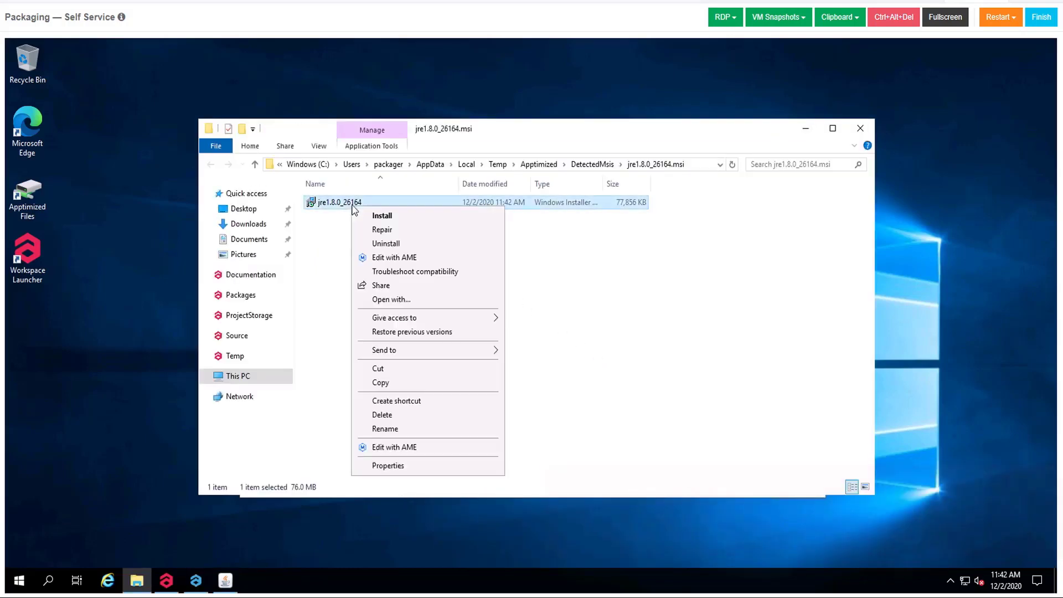
pyautogui.click(401, 383)
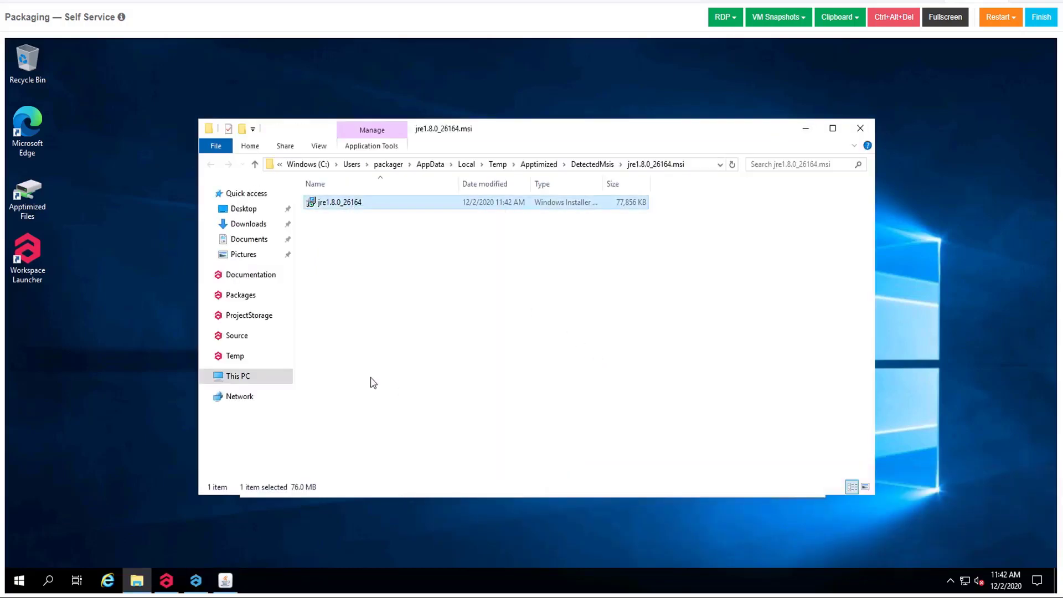
pyautogui.click(273, 359)
pyautogui.rightClick(344, 217)
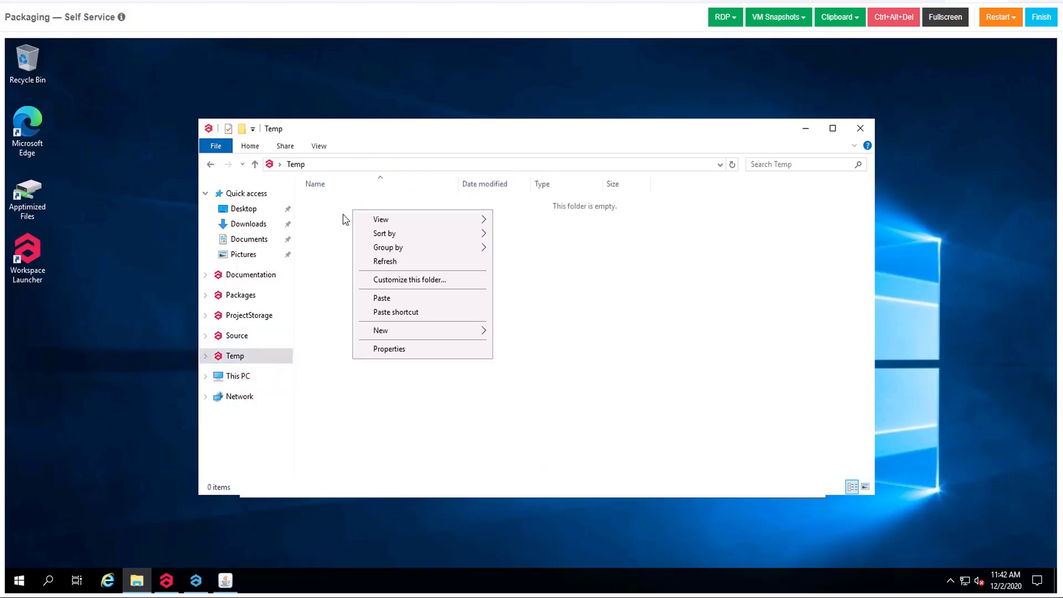
pyautogui.click(370, 298)
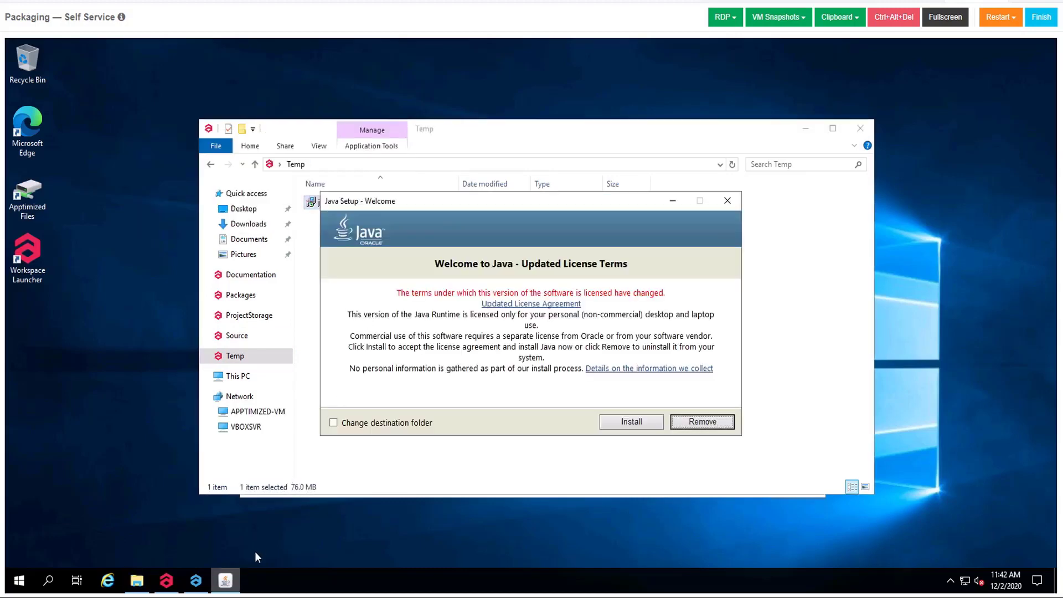
# Cancel the Java installation and open the jre1.8.0_26164 MSI in the Temp folder for editing with AME
pyautogui.click(726, 202)
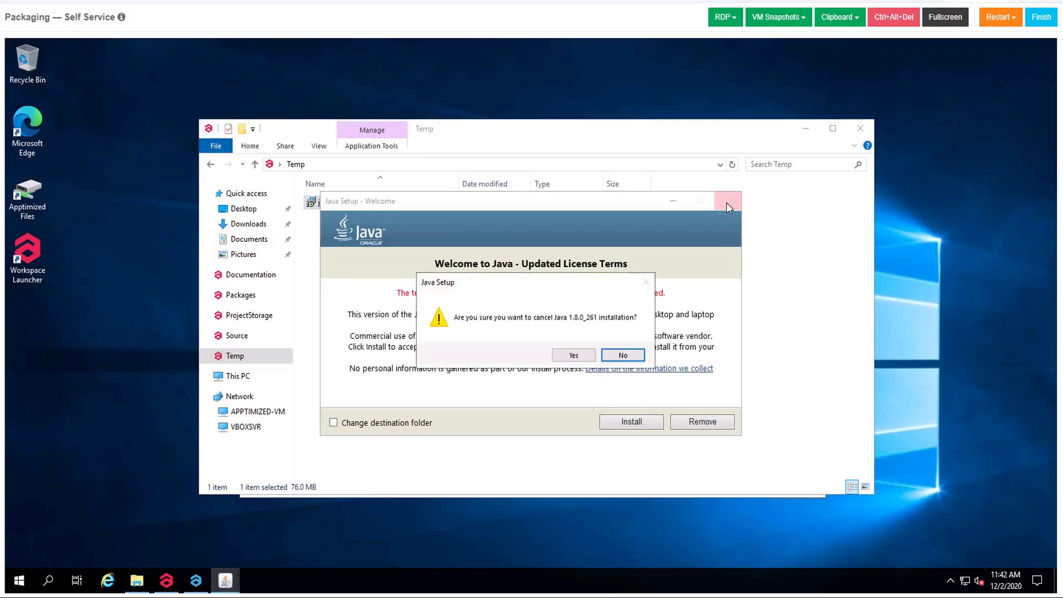
pyautogui.click(575, 355)
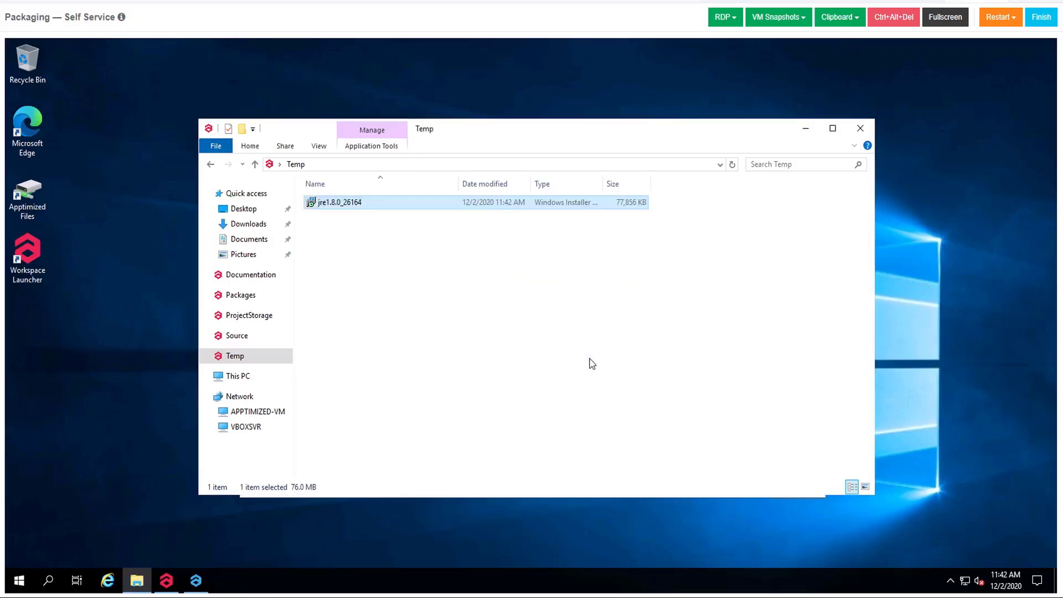
pyautogui.rightClick(360, 208)
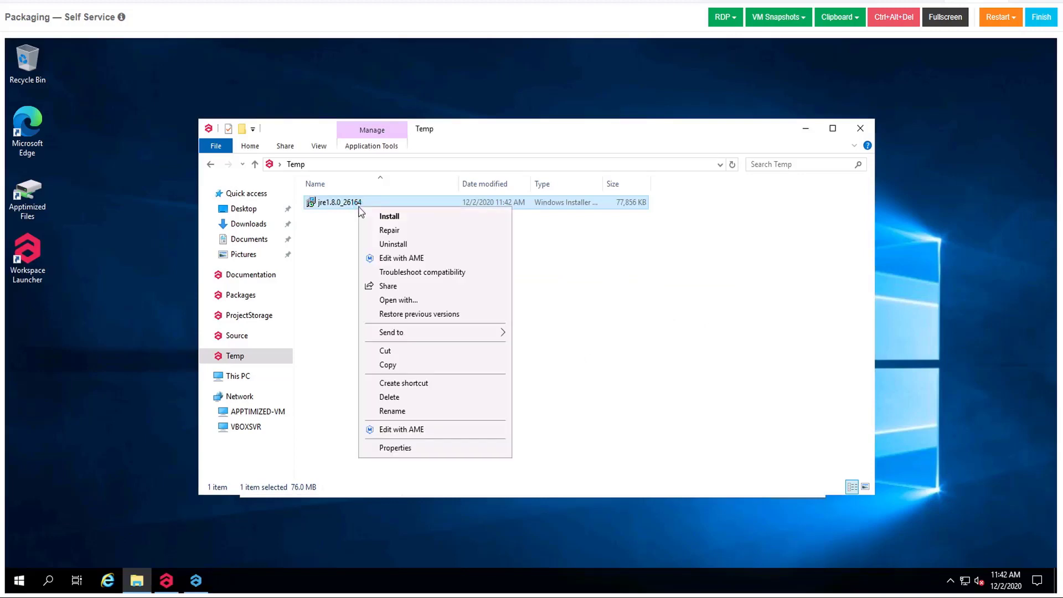
pyautogui.click(386, 262)
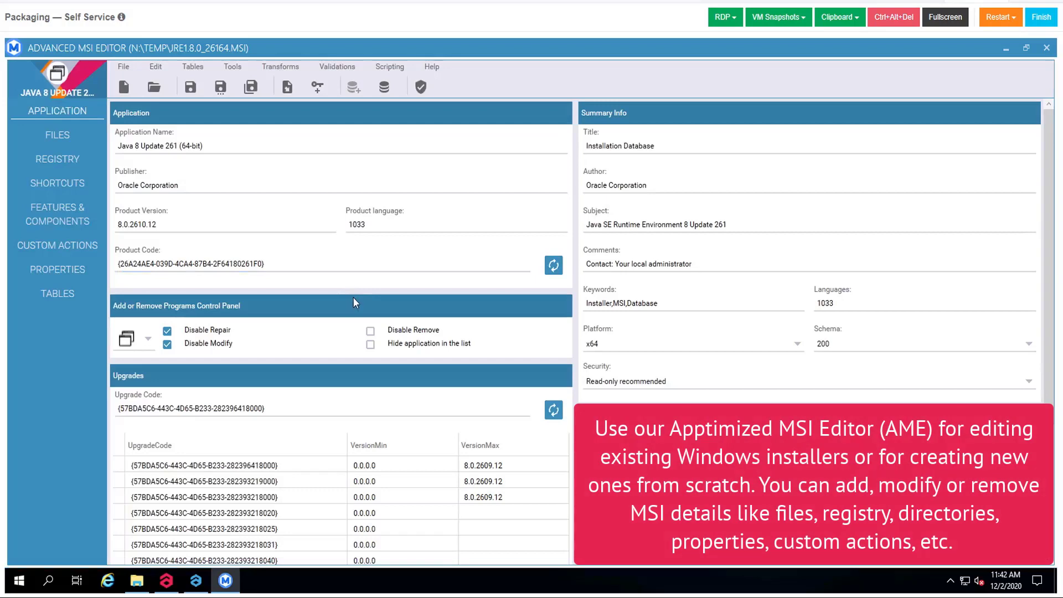
# Enable Disable Remove for the application and create a new transform named Oracle_JRE_8.0 in the network share's Temp folder
pyautogui.click(371, 331)
pyautogui.click(265, 68)
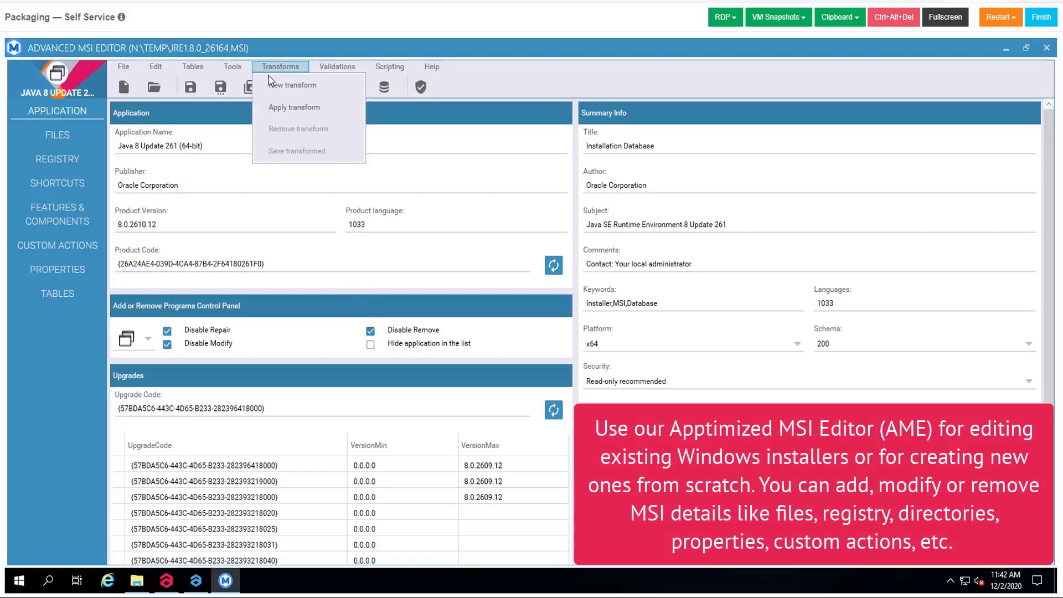
pyautogui.click(277, 84)
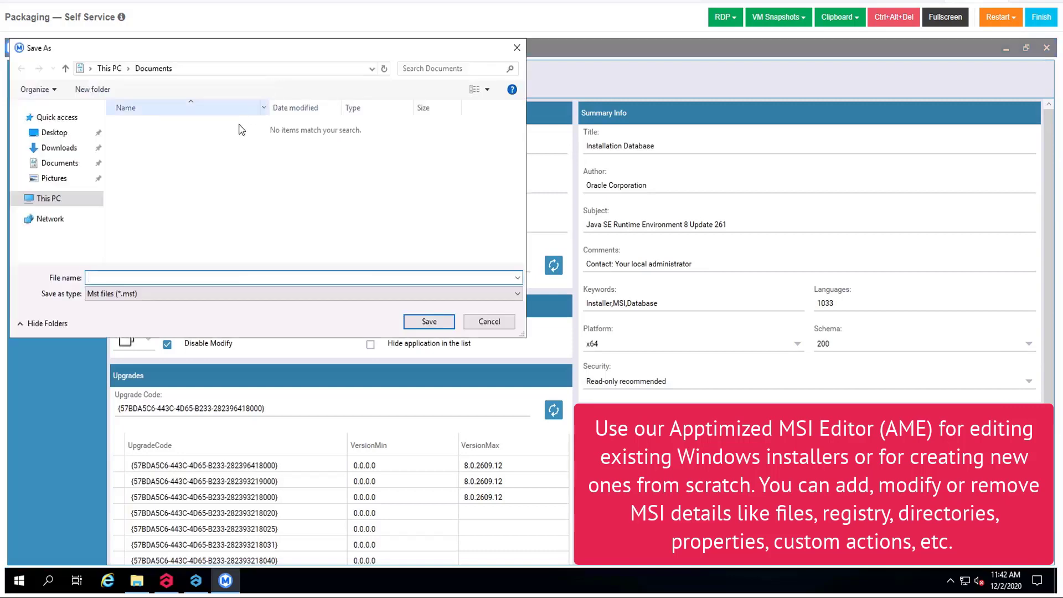
pyautogui.click(42, 199)
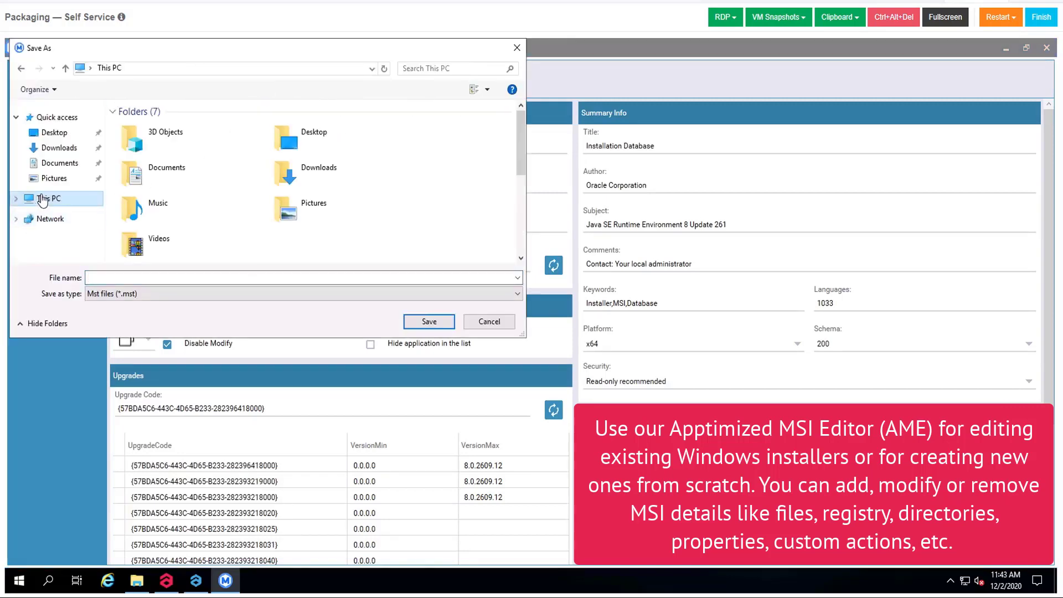
pyautogui.scroll(-2, 198, 211)
pyautogui.scroll(-3, 199, 210)
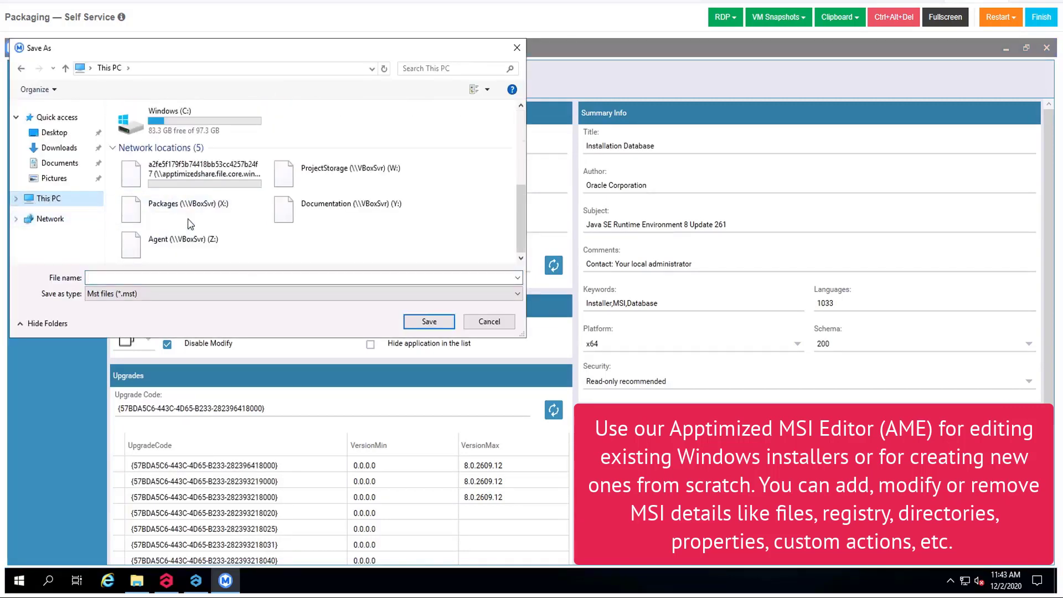
pyautogui.doubleClick(197, 173)
pyautogui.doubleClick(178, 143)
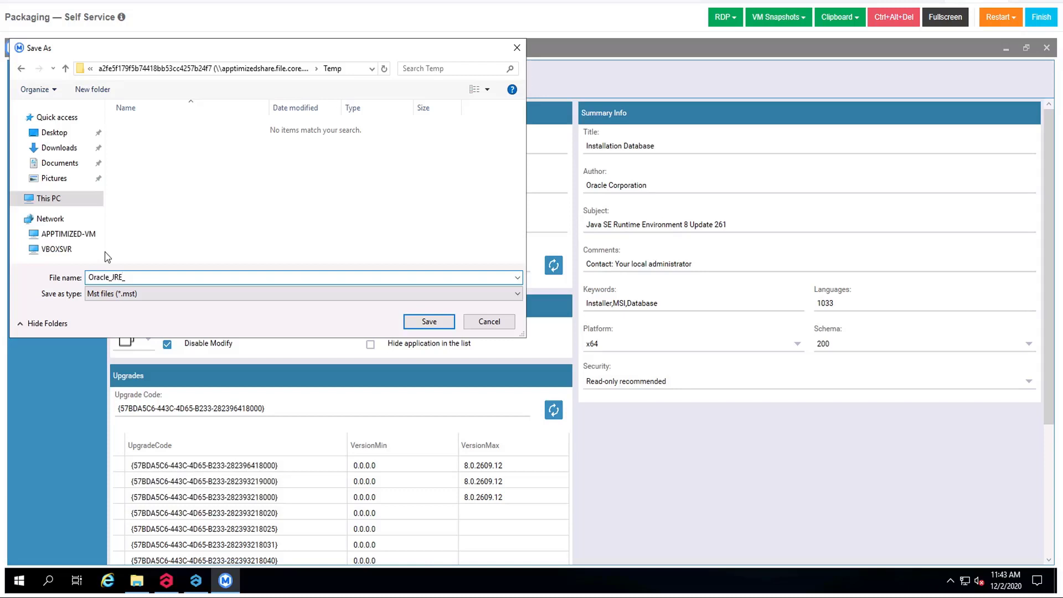
pyautogui.write('0')
pyautogui.click(443, 325)
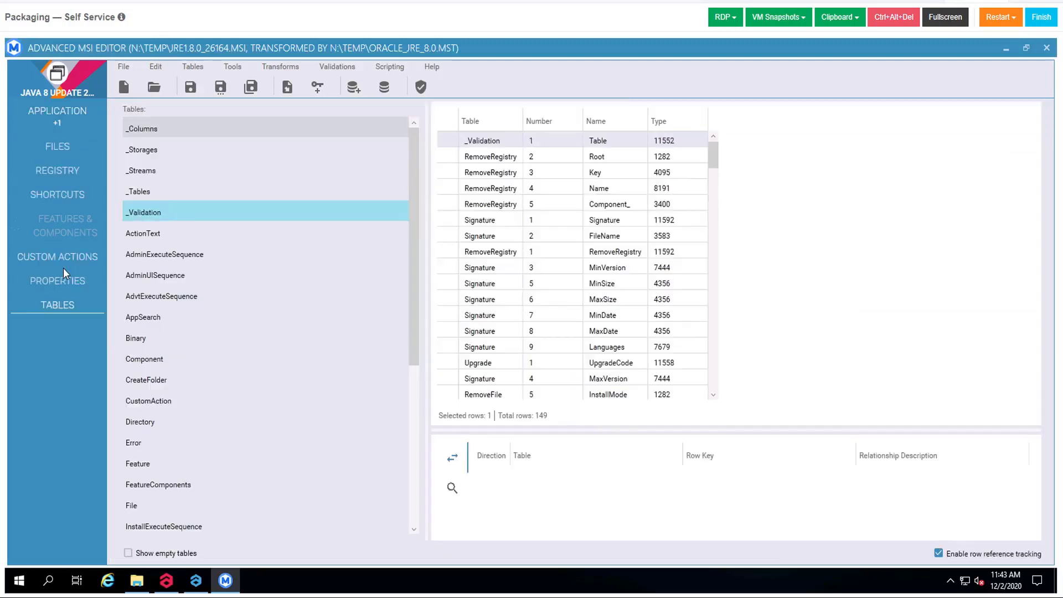
# Insert a new row in the Property table with property EULA and value 0
pyautogui.click(62, 287)
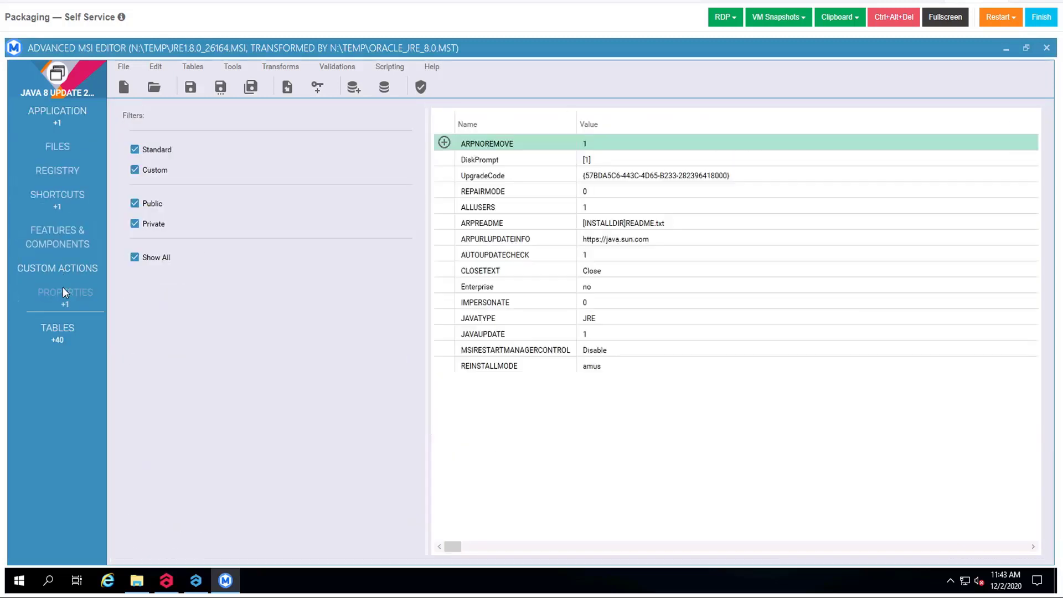
pyautogui.rightClick(469, 336)
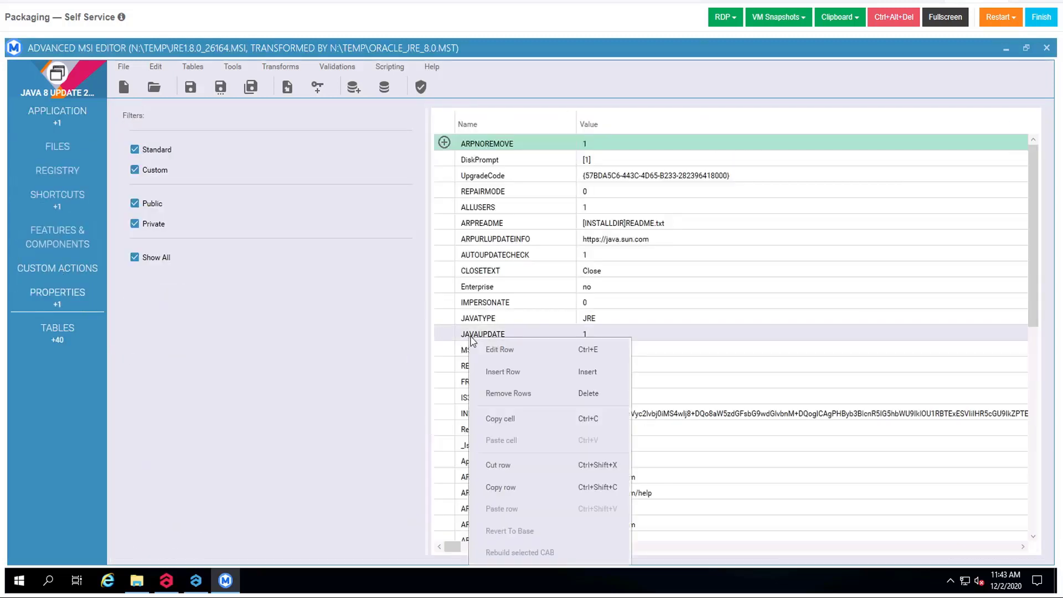
pyautogui.click(486, 372)
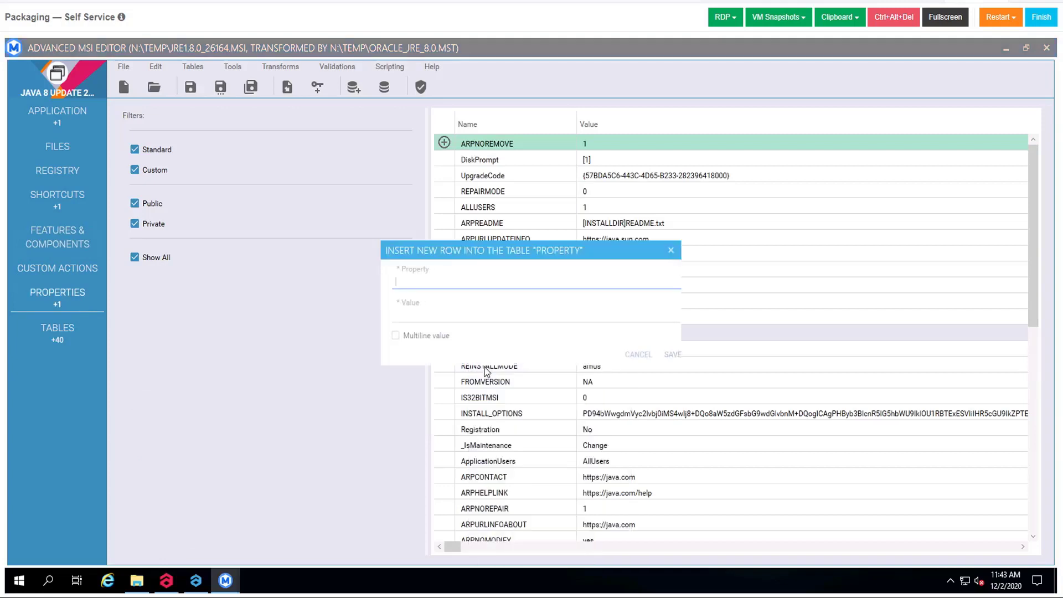
pyautogui.write('EULA')
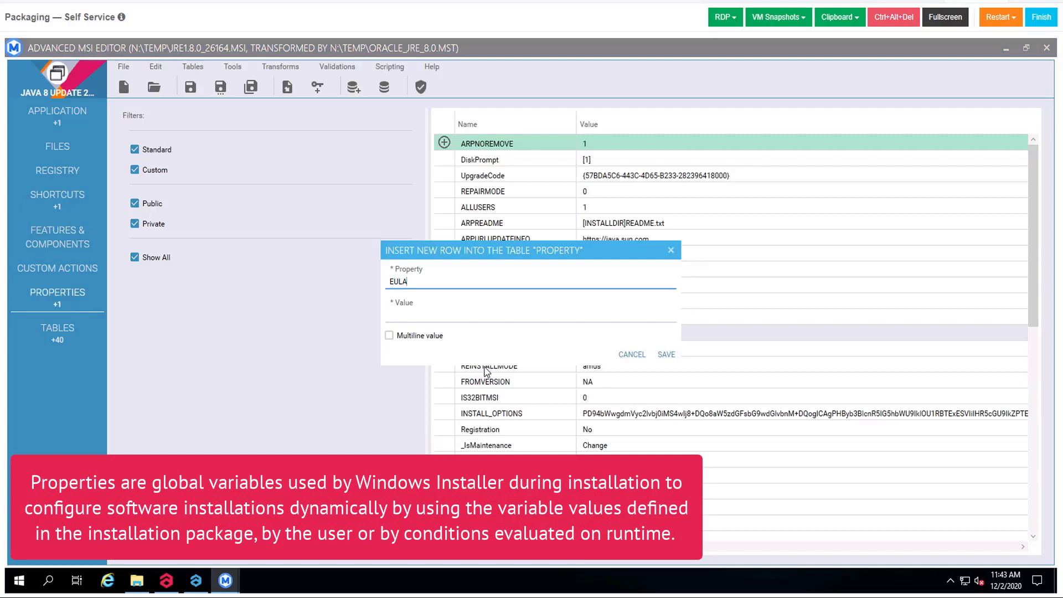
pyautogui.press('Tab')
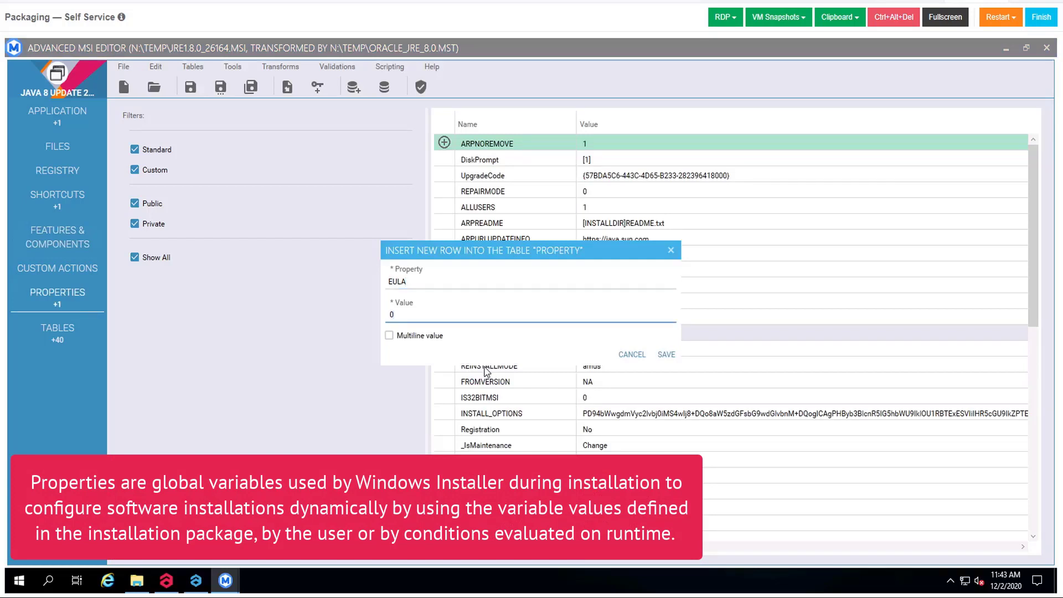
pyautogui.click(662, 359)
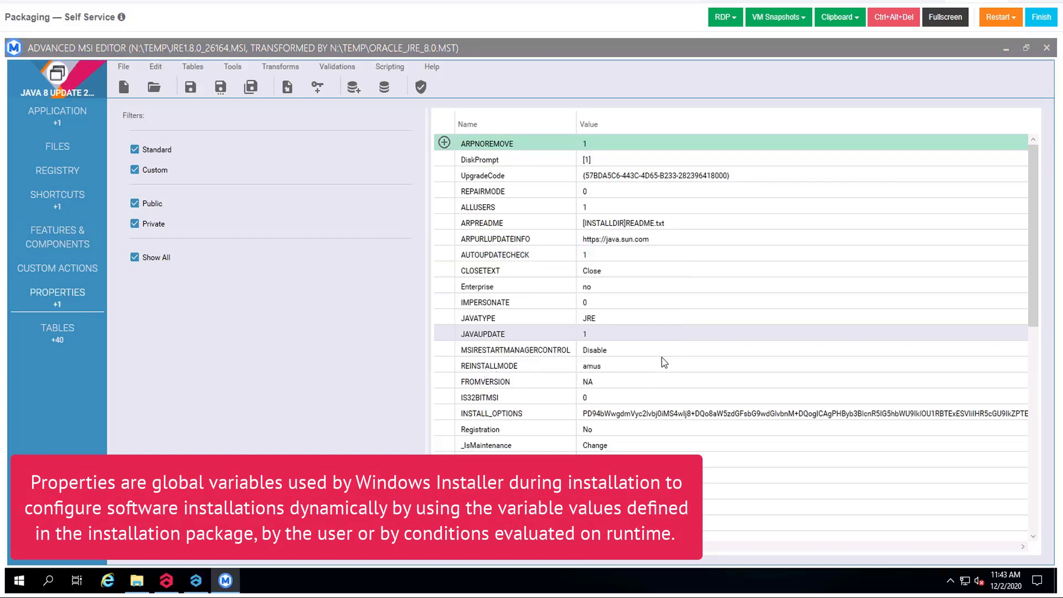
# Insert a new row in the Property table with property WEB_ANALYTICS and value 0
pyautogui.rightClick(542, 351)
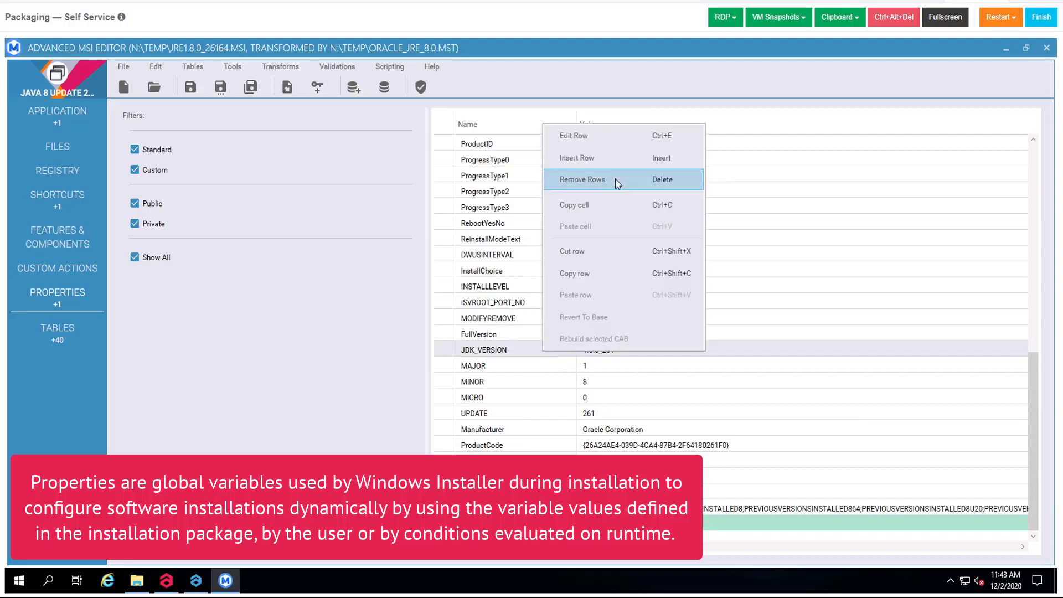
pyautogui.click(606, 162)
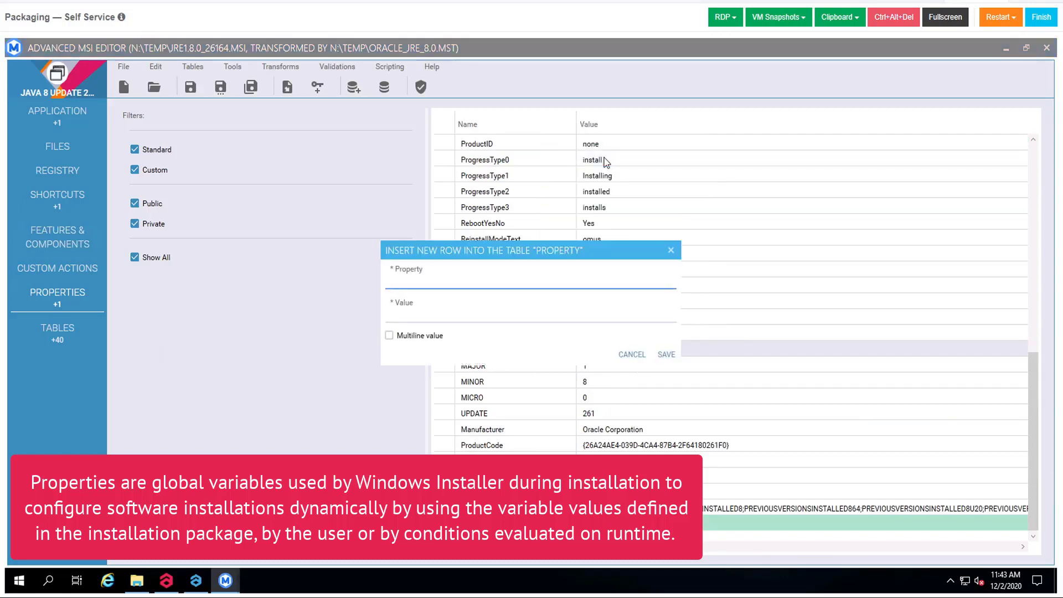
pyautogui.write('WEB_ANALYTIC')
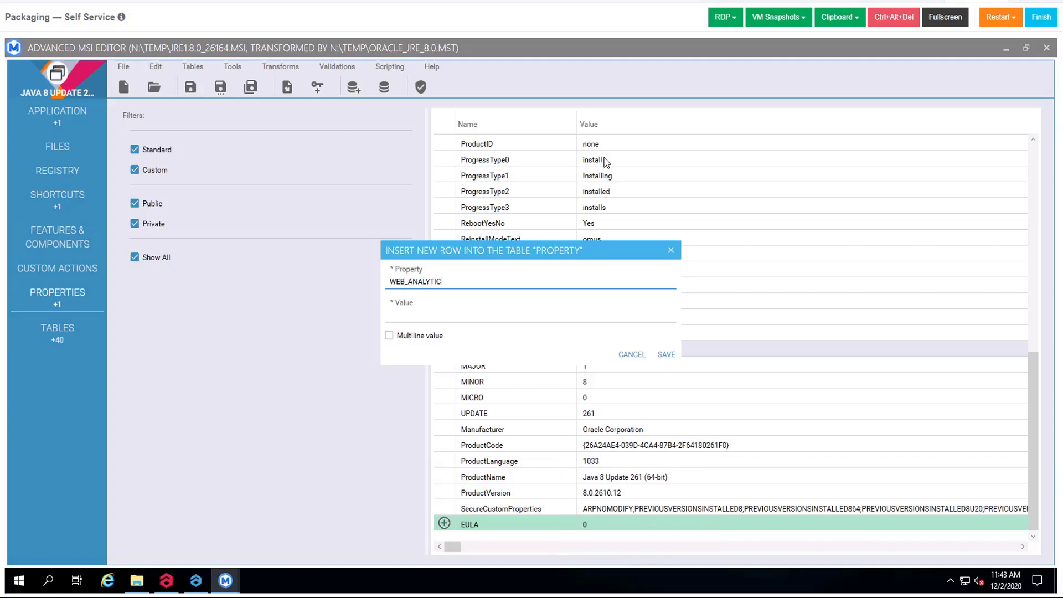
pyautogui.write('S')
pyautogui.press('Tab')
pyautogui.write('0')
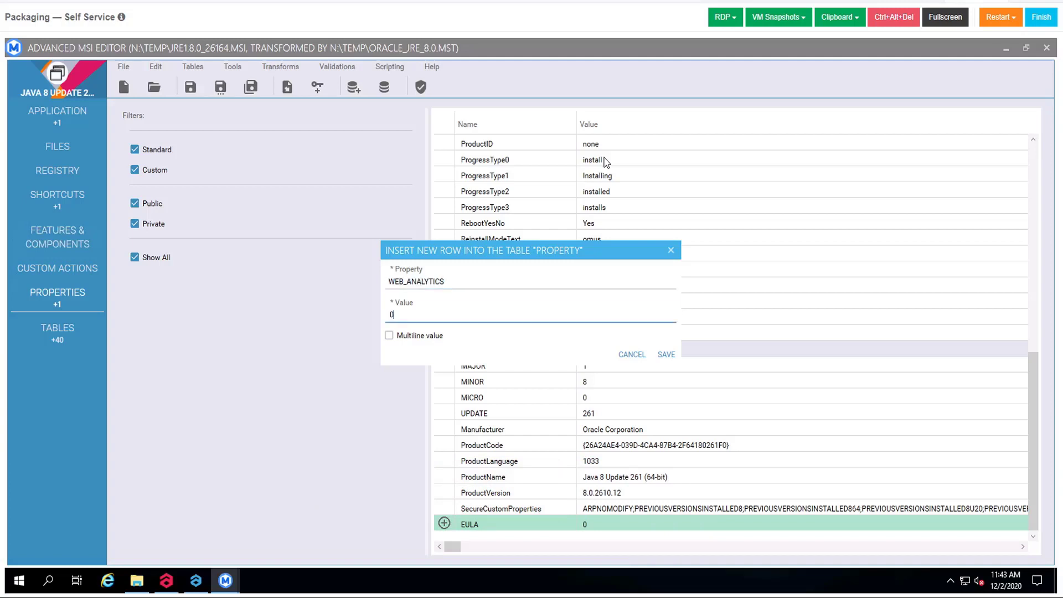
pyautogui.click(666, 355)
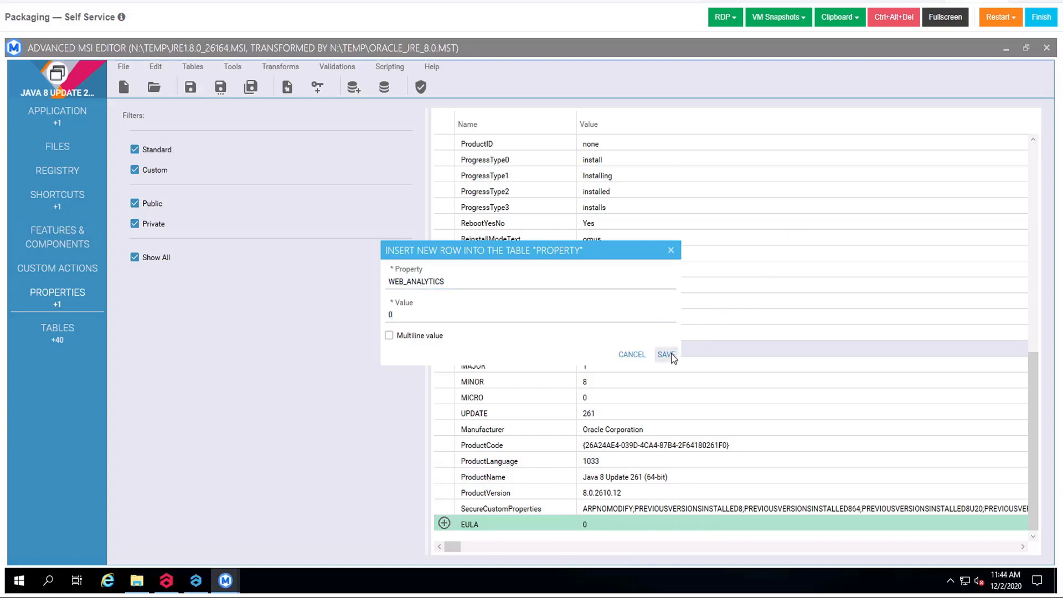
# Insert a new row in the Property table with property AUTO_UPDATE and value 0
pyautogui.rightClick(564, 367)
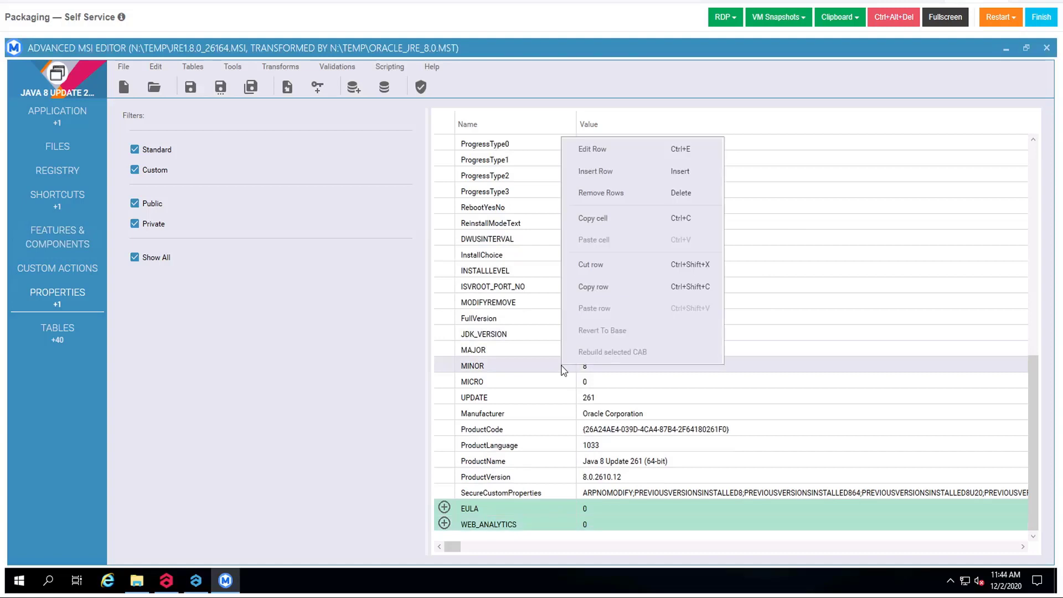
pyautogui.click(611, 169)
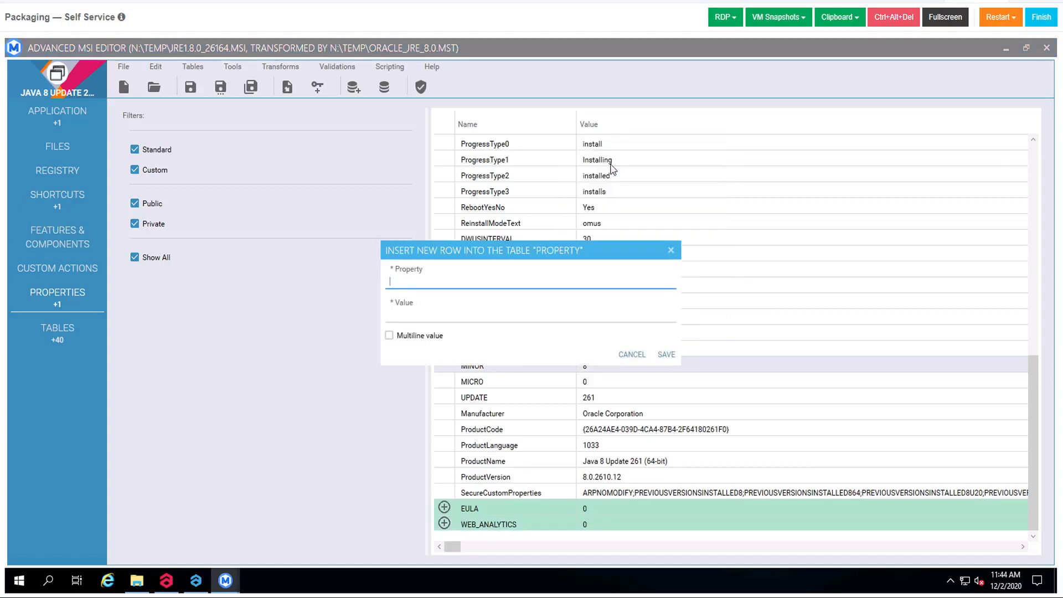
pyautogui.write('AUTO_UPDATE')
pyautogui.press('Tab')
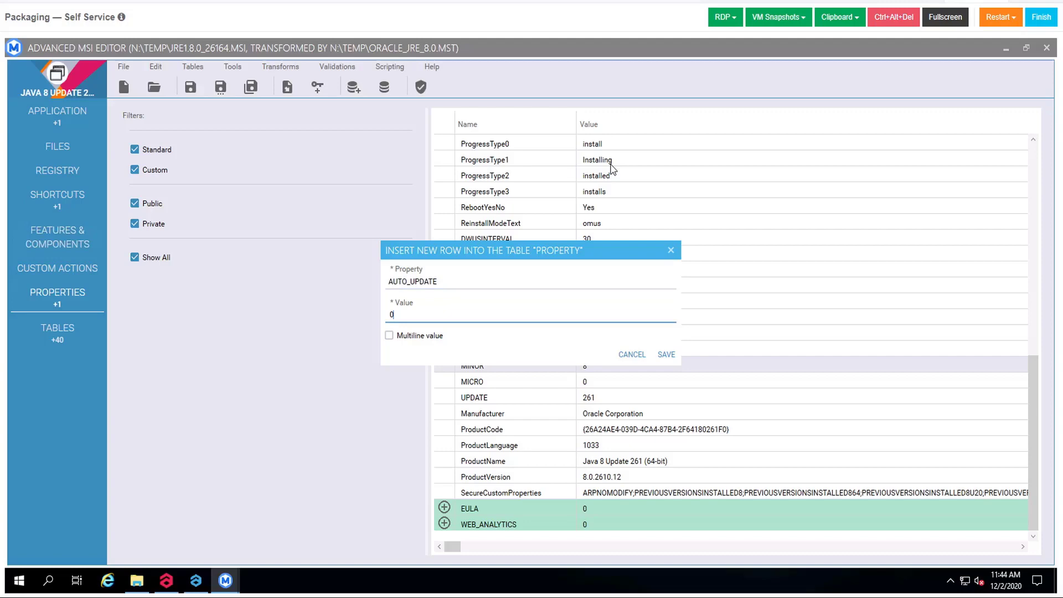
pyautogui.write('0')
pyautogui.click(667, 354)
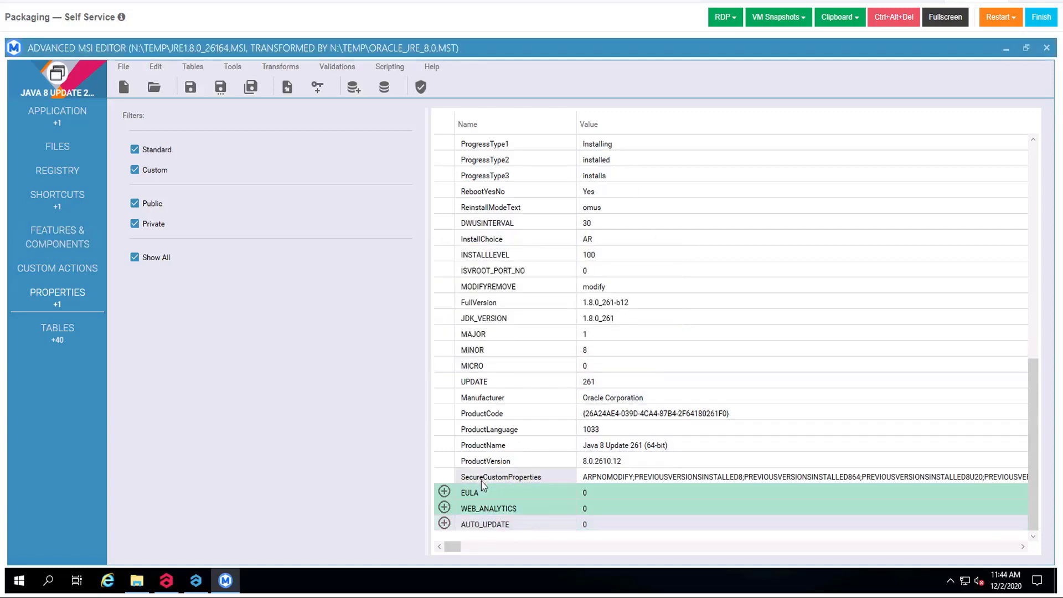
# Edit the JAVAUPDATE row in the Property table and set its value to 0
pyautogui.scroll(5, 570, 407)
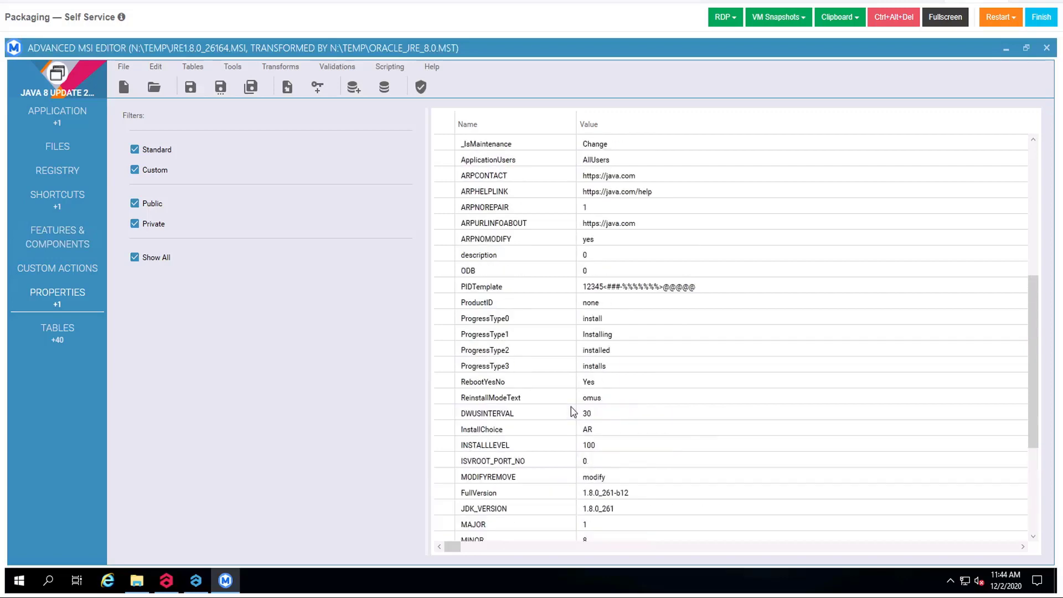
pyautogui.scroll(6, 573, 413)
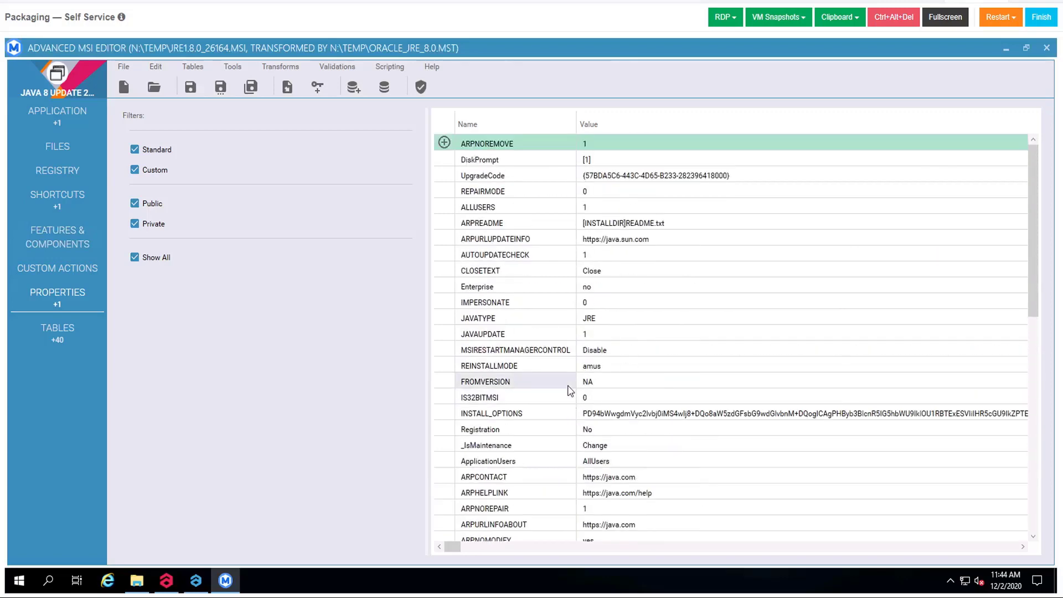
pyautogui.rightClick(576, 333)
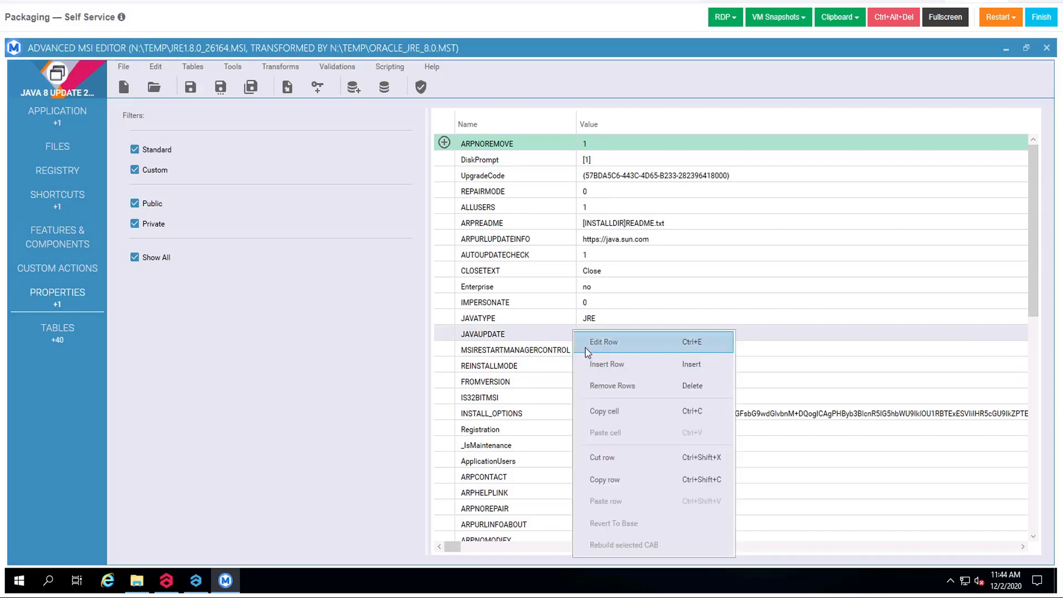
pyautogui.click(588, 346)
pyautogui.doubleClick(413, 321)
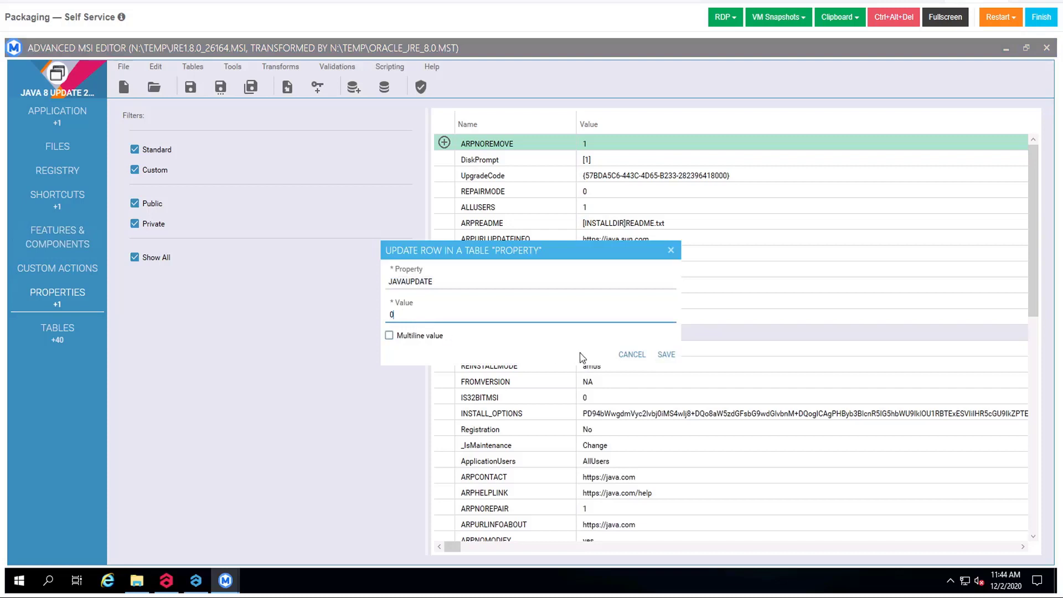
pyautogui.click(666, 354)
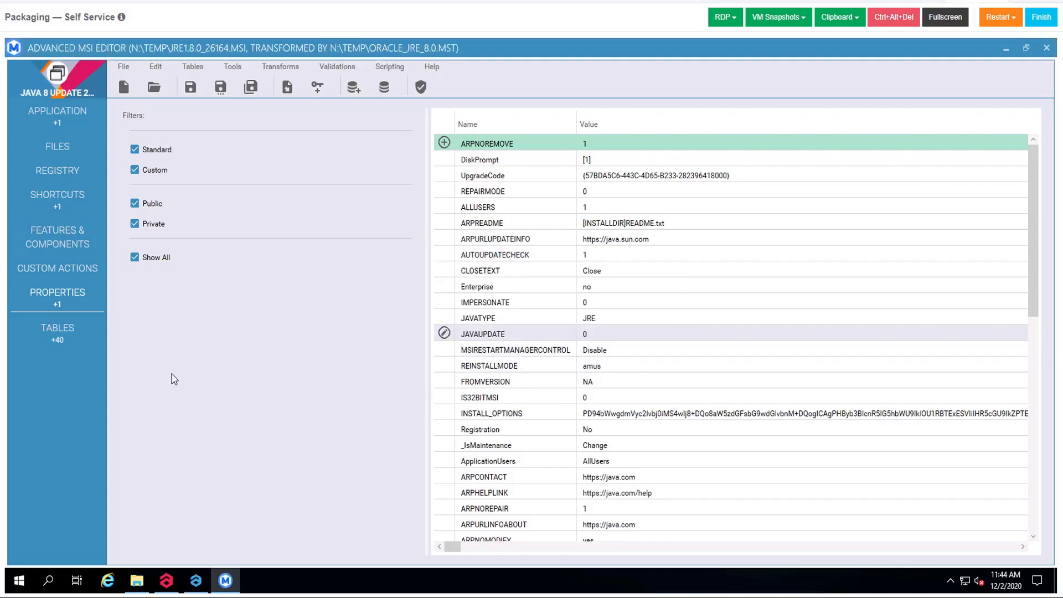
# Insert a row in the Directory table with directory WindowsFolder, parent TARGETDIR and DefaultDir .:Windows
pyautogui.click(62, 327)
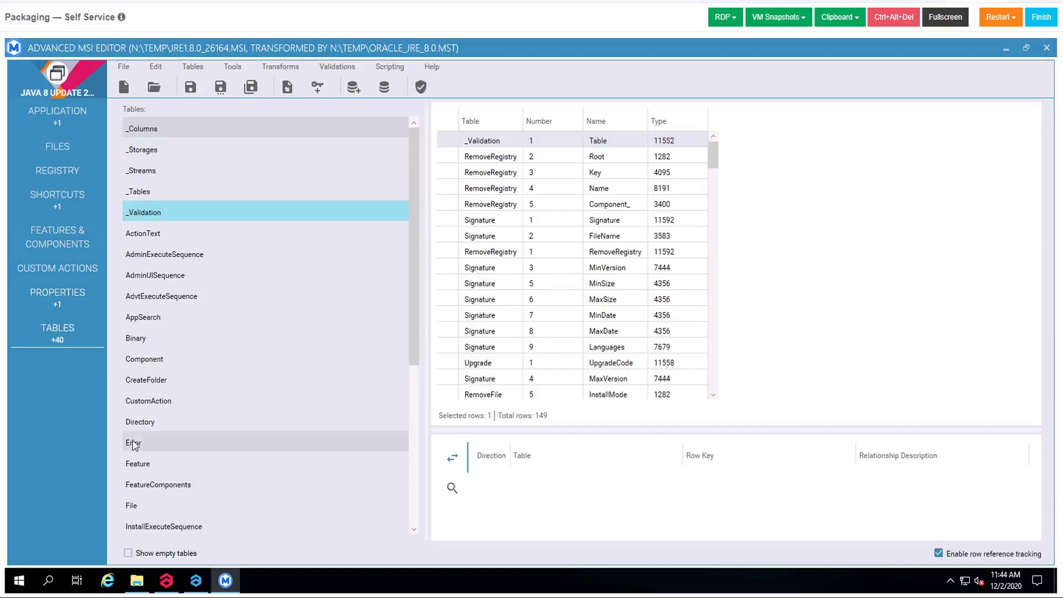
pyautogui.click(137, 422)
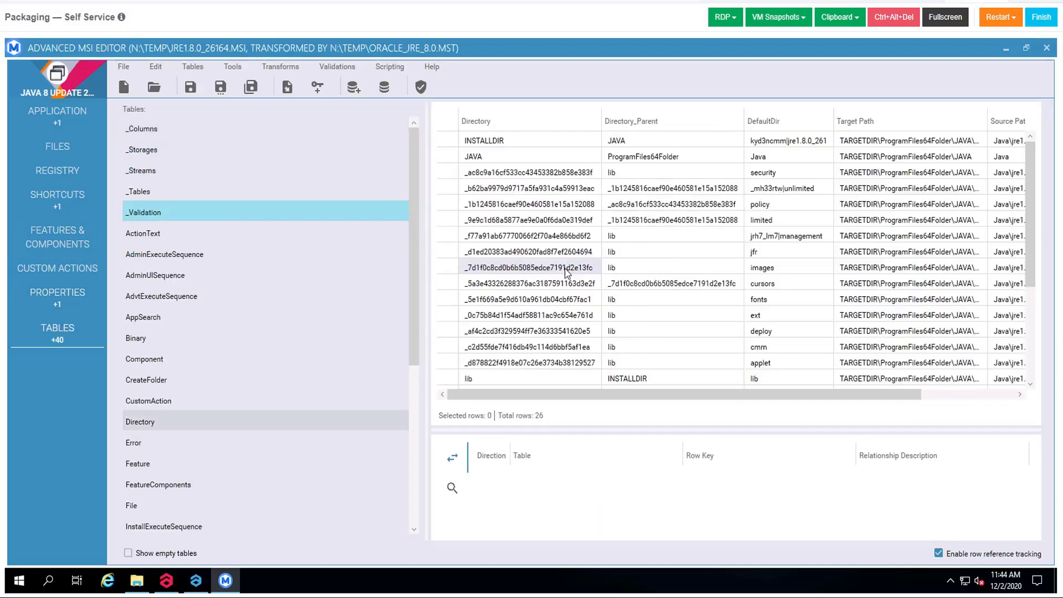
pyautogui.click(566, 272)
pyautogui.press('Insert')
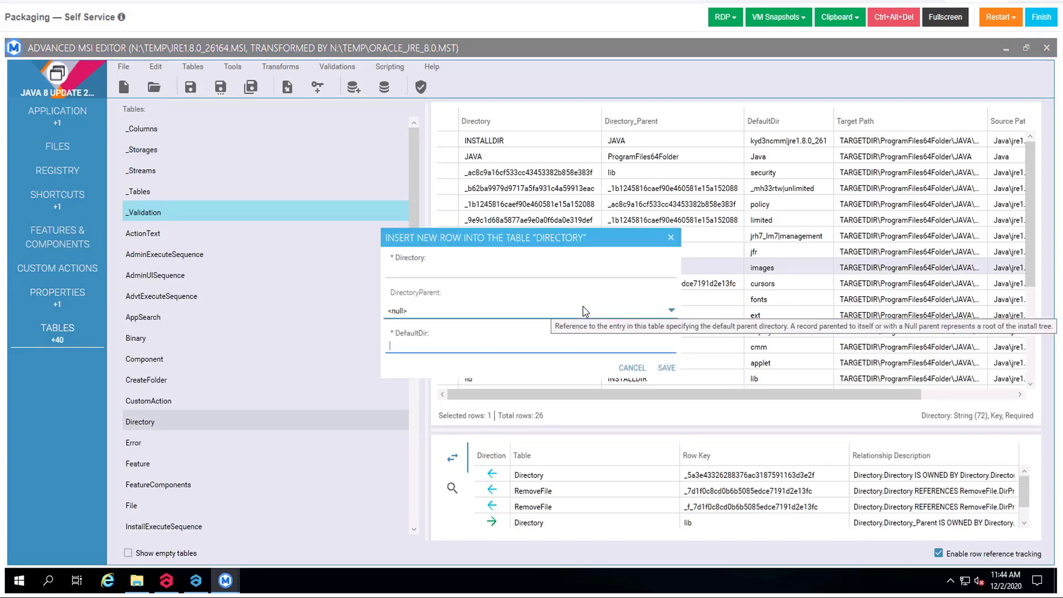
pyautogui.click(467, 274)
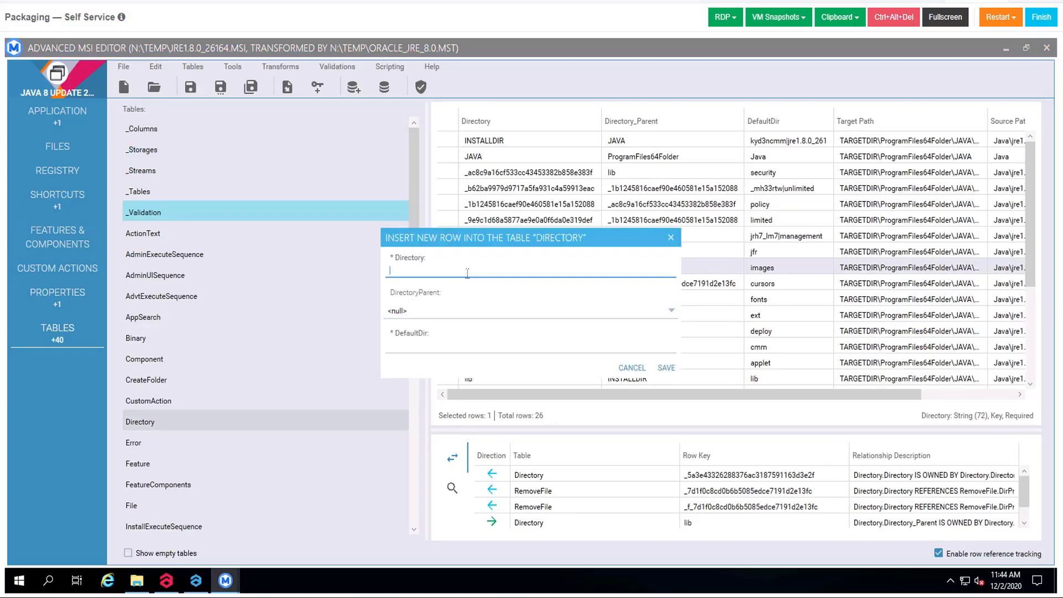
pyautogui.write('WindowsFolder')
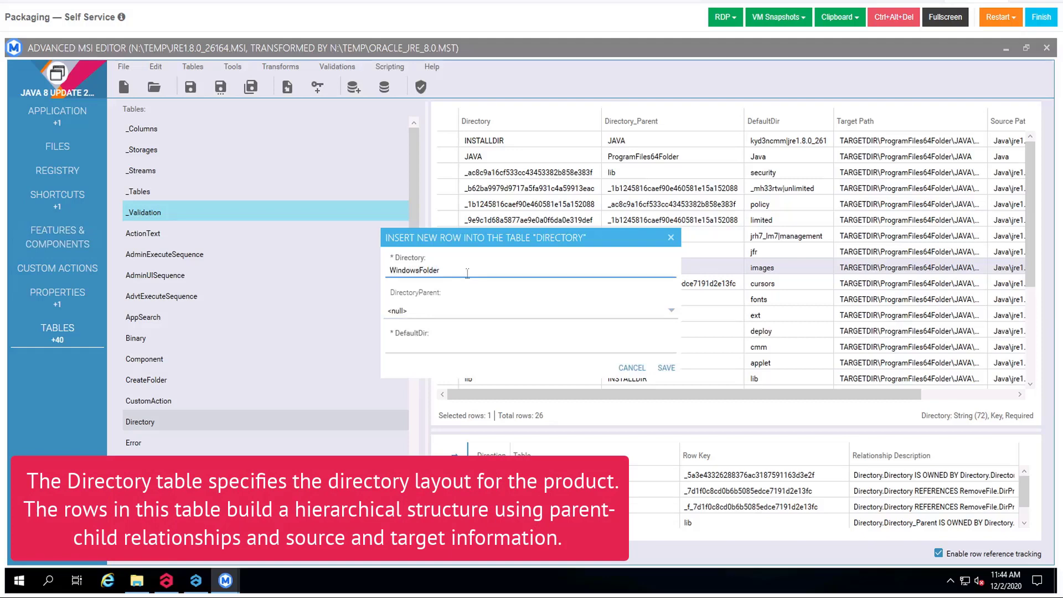
pyautogui.click(463, 311)
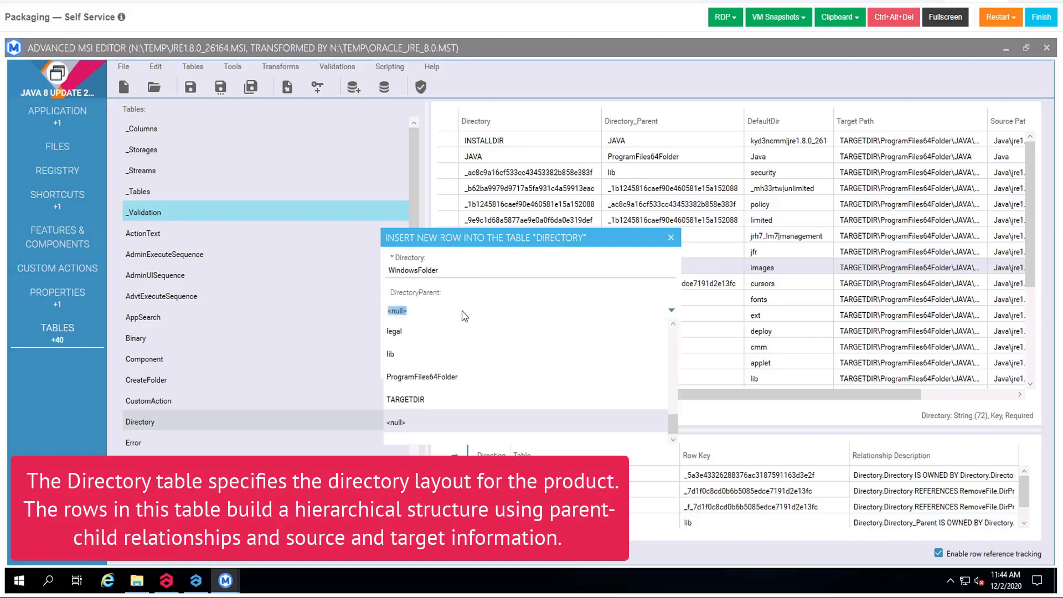
pyautogui.click(442, 400)
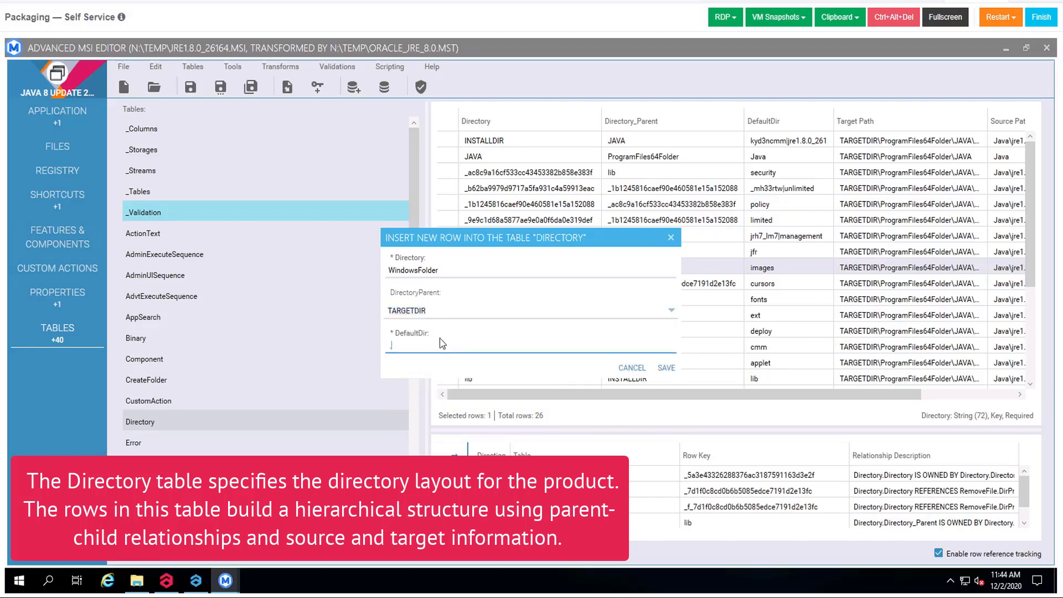
pyautogui.click(442, 343)
pyautogui.write('.:Windows')
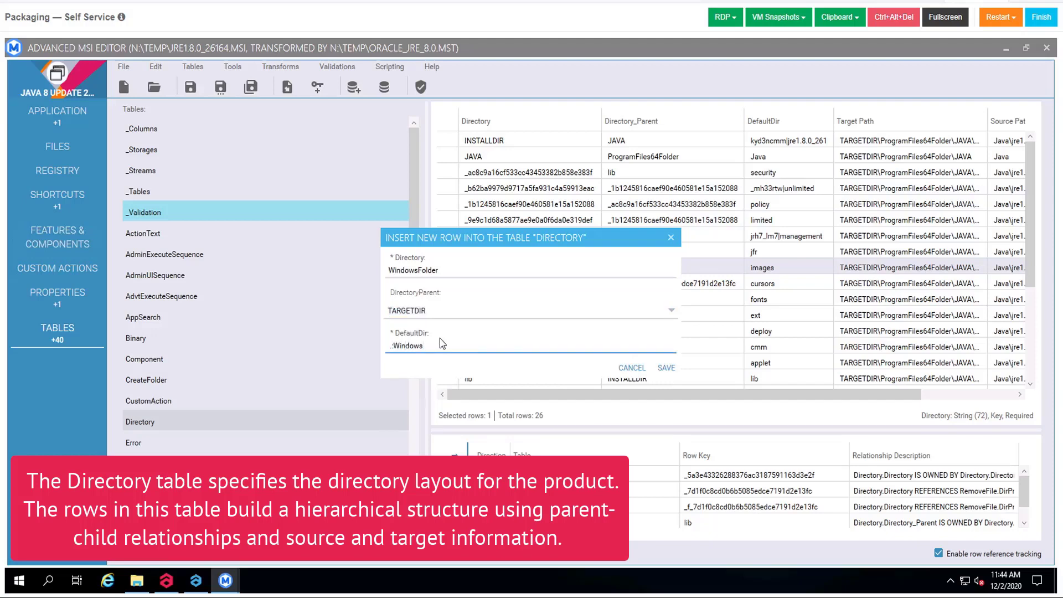
pyautogui.click(667, 369)
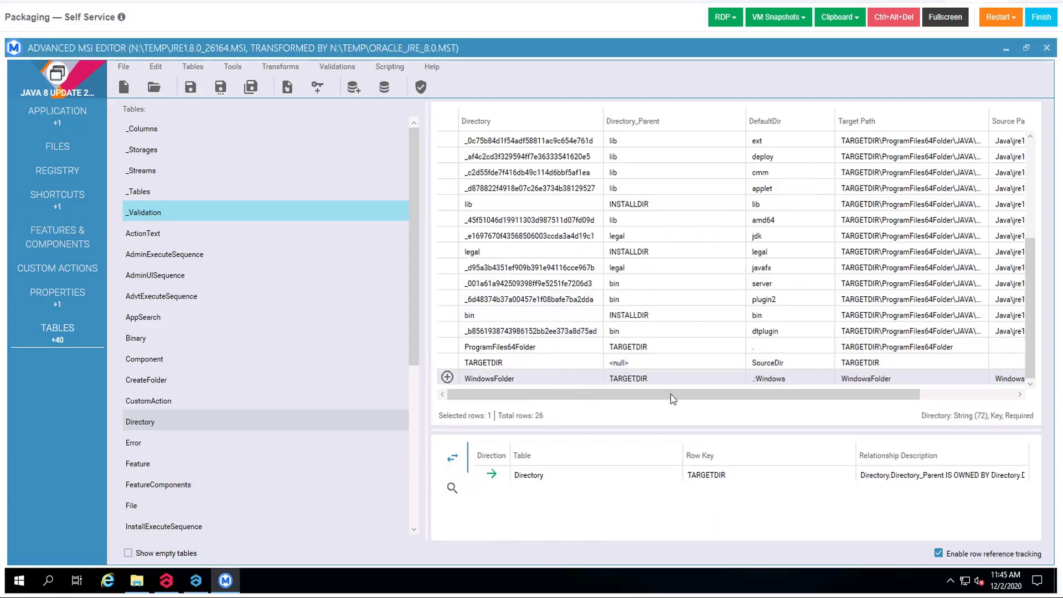
# Insert a row in the Directory table with directory SystemFolder, parent WindowsFolder and DefaultDir .:System32
pyautogui.rightClick(521, 320)
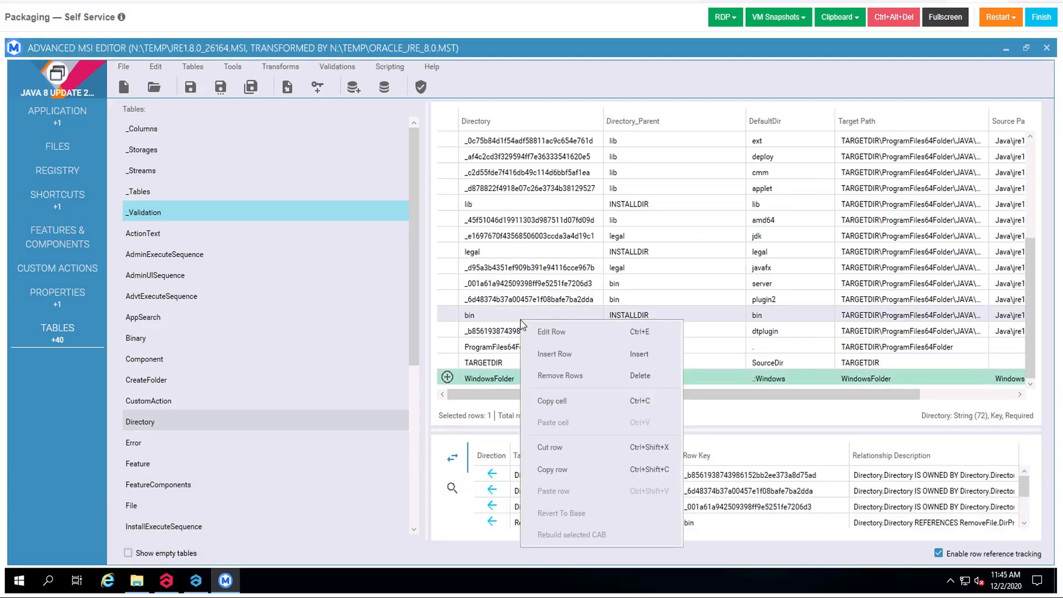
pyautogui.click(536, 353)
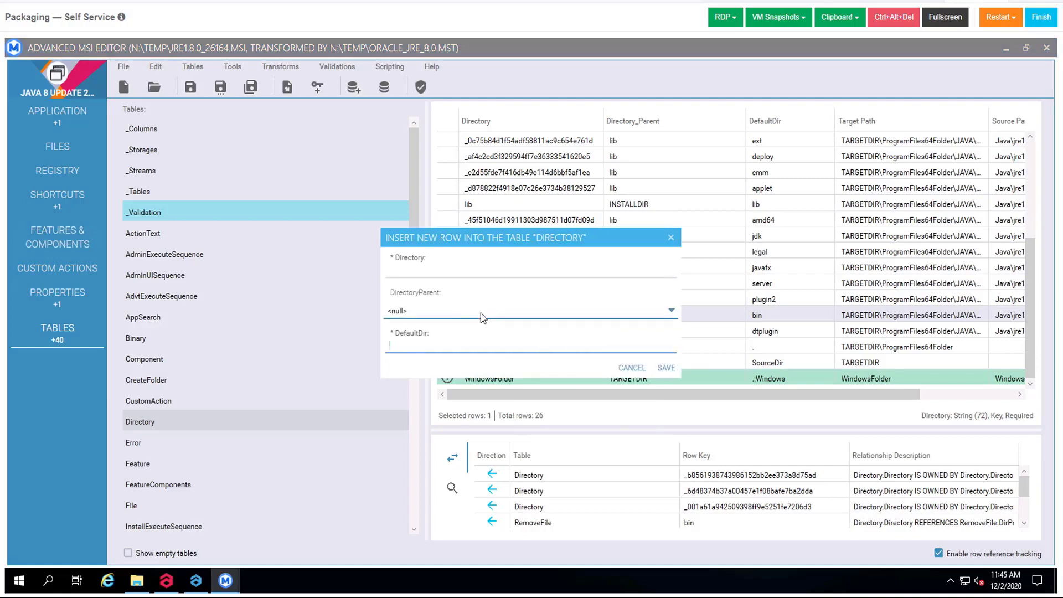
pyautogui.click(443, 272)
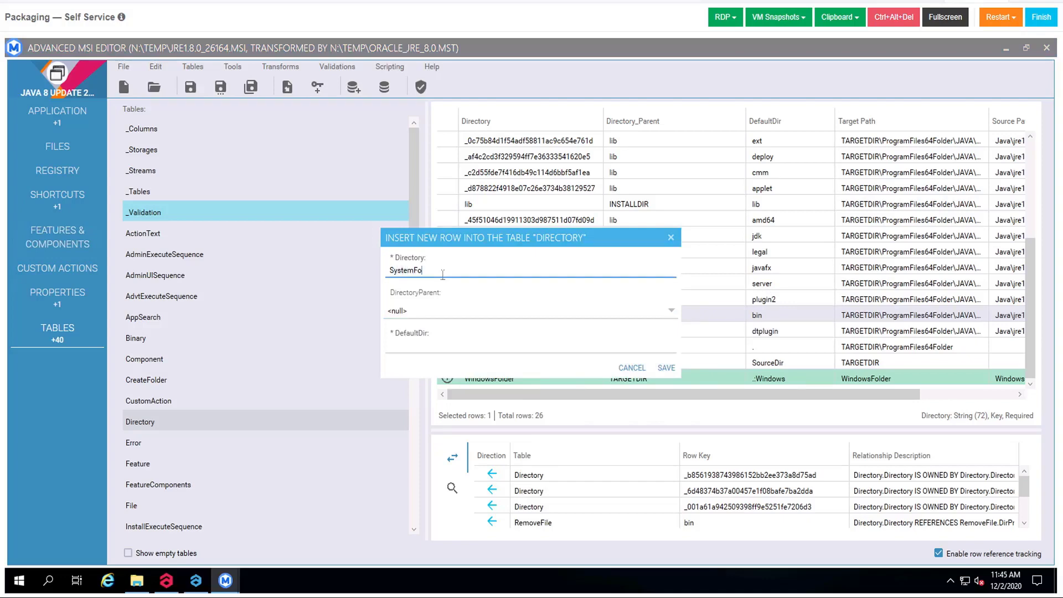
pyautogui.click(434, 311)
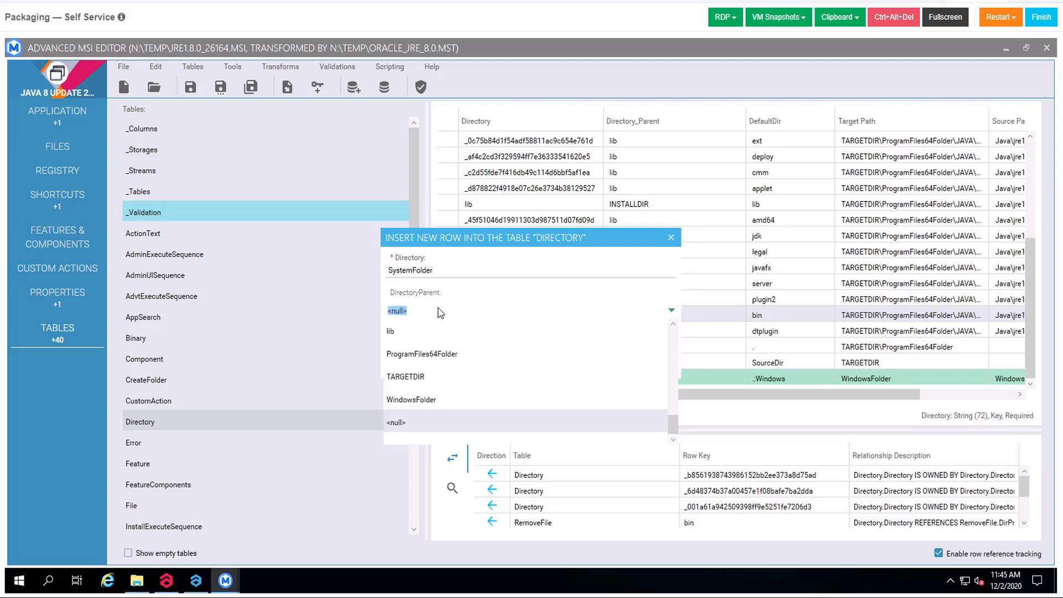
pyautogui.click(411, 411)
pyautogui.click(434, 342)
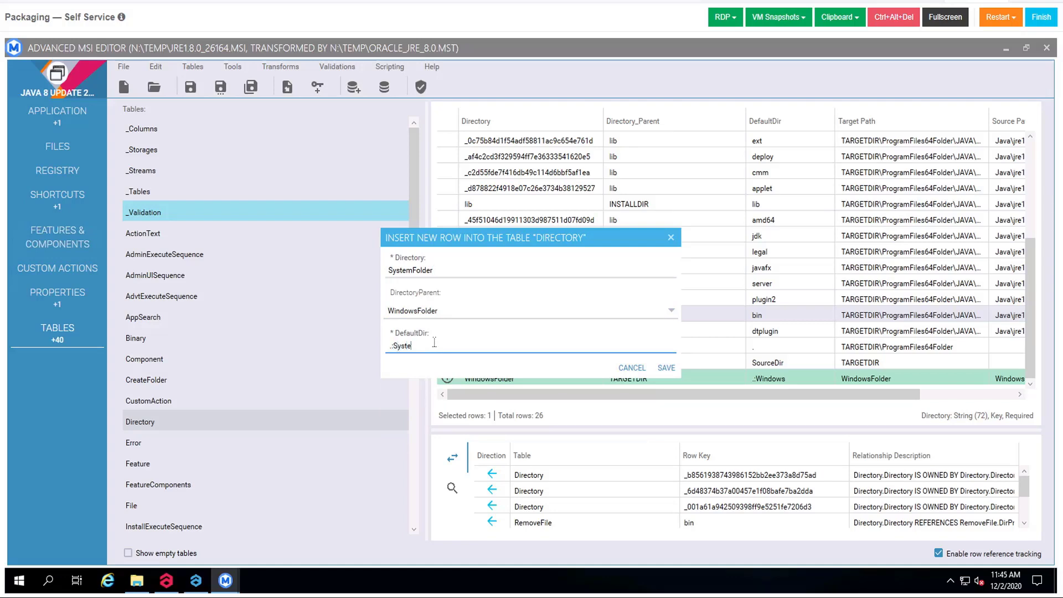
pyautogui.write('.:System32')
pyautogui.click(667, 368)
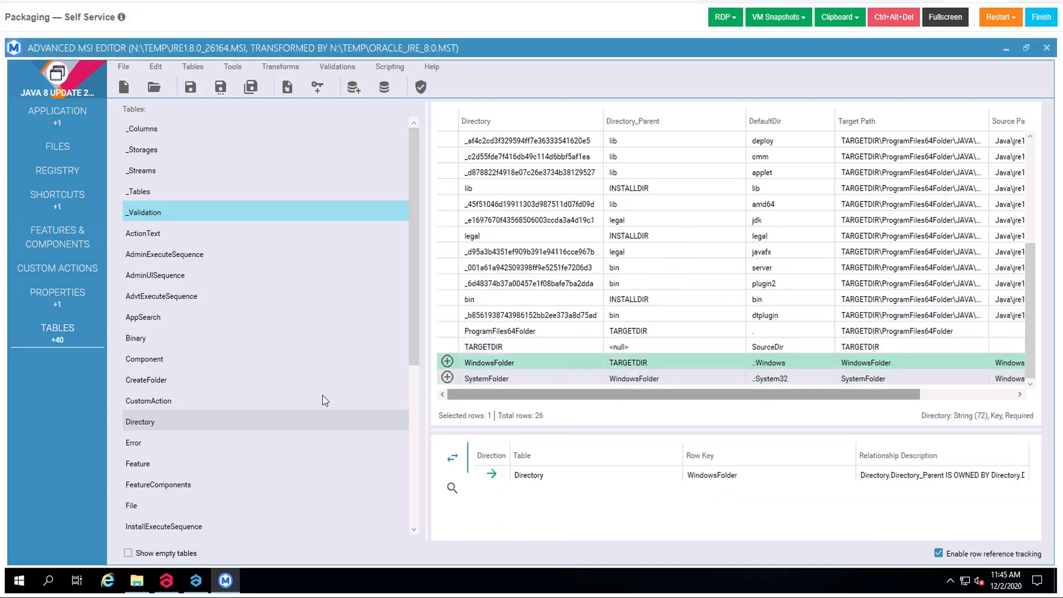
# Start a registry file import for the package and add the Jre registration file from the ProjectStorage (W:) drive
pyautogui.click(62, 170)
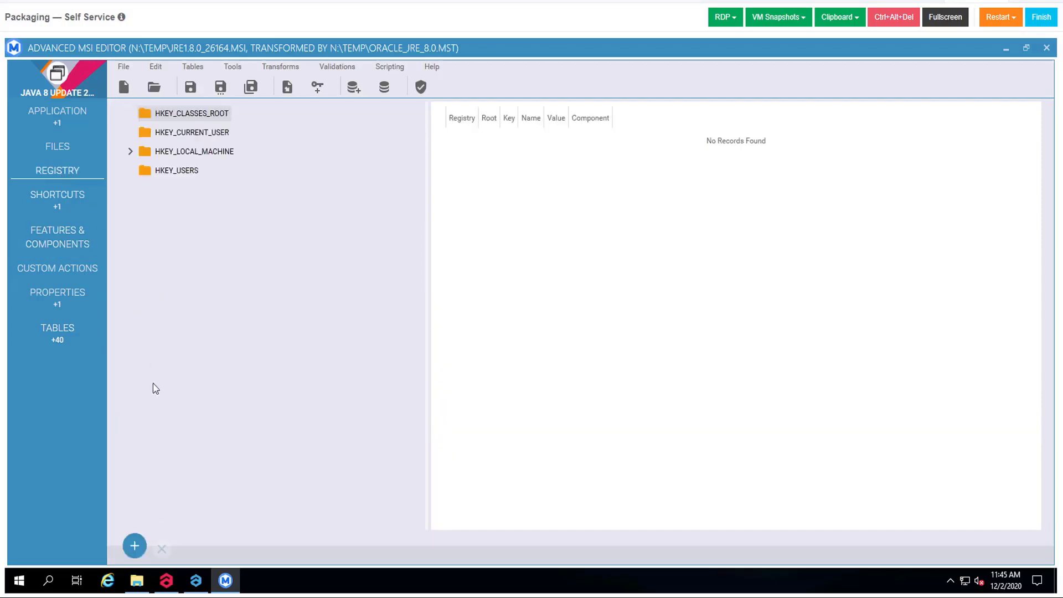
pyautogui.click(134, 546)
pyautogui.click(181, 481)
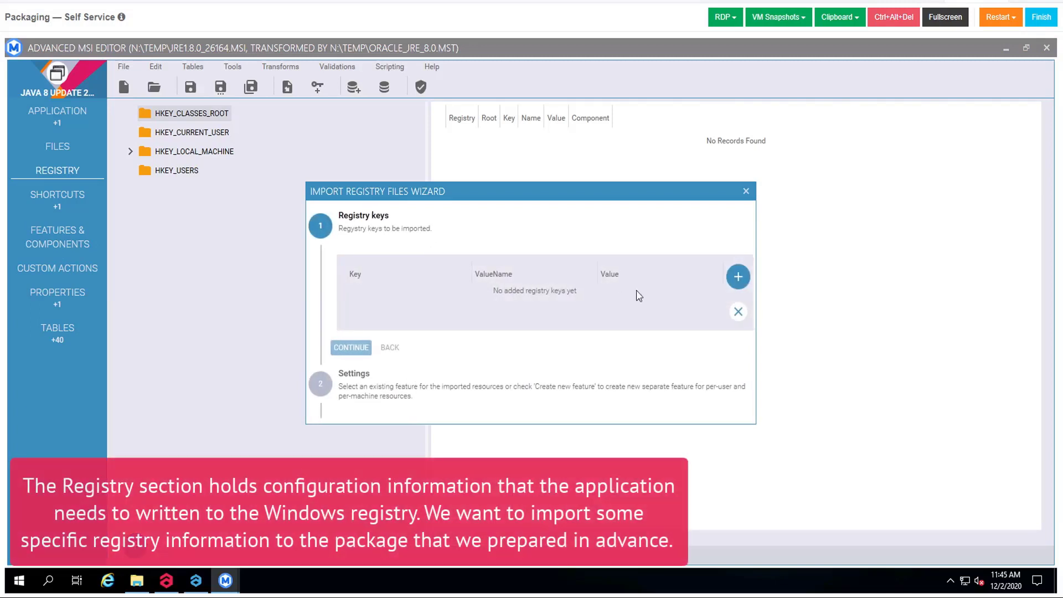
pyautogui.click(739, 278)
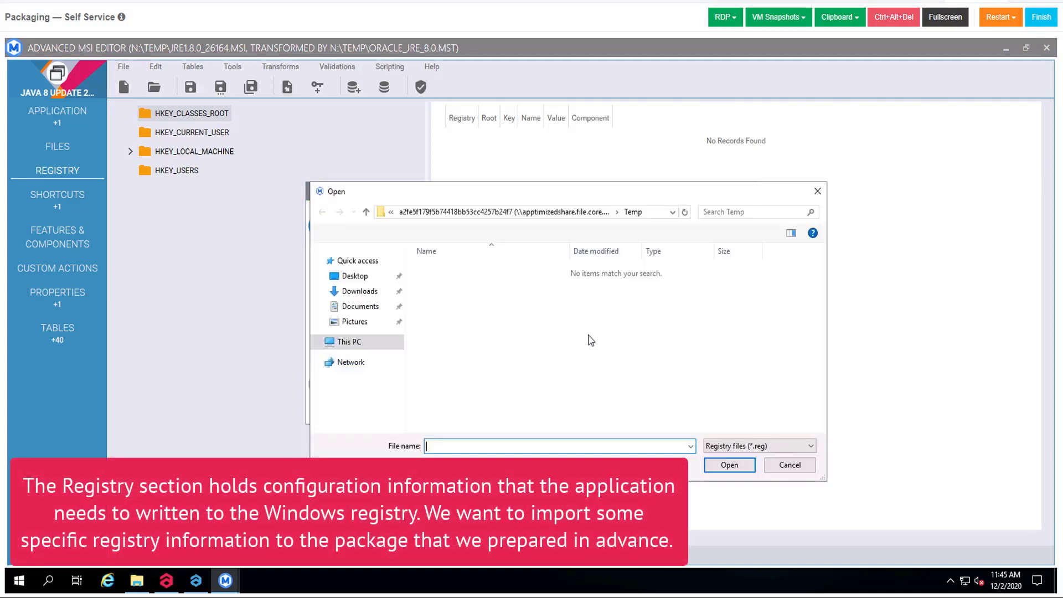
pyautogui.click(399, 347)
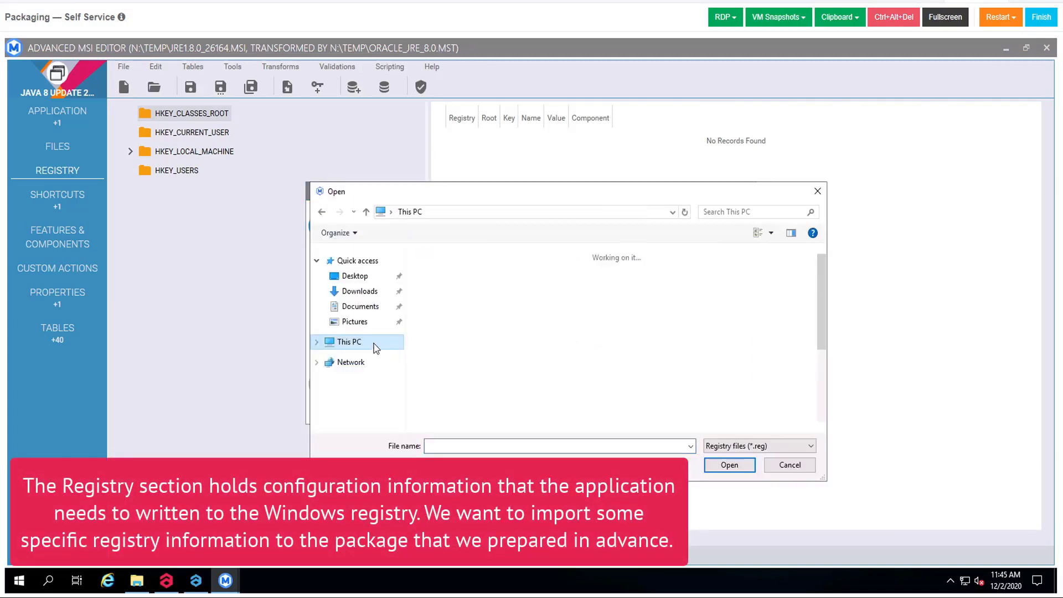
pyautogui.doubleClick(621, 415)
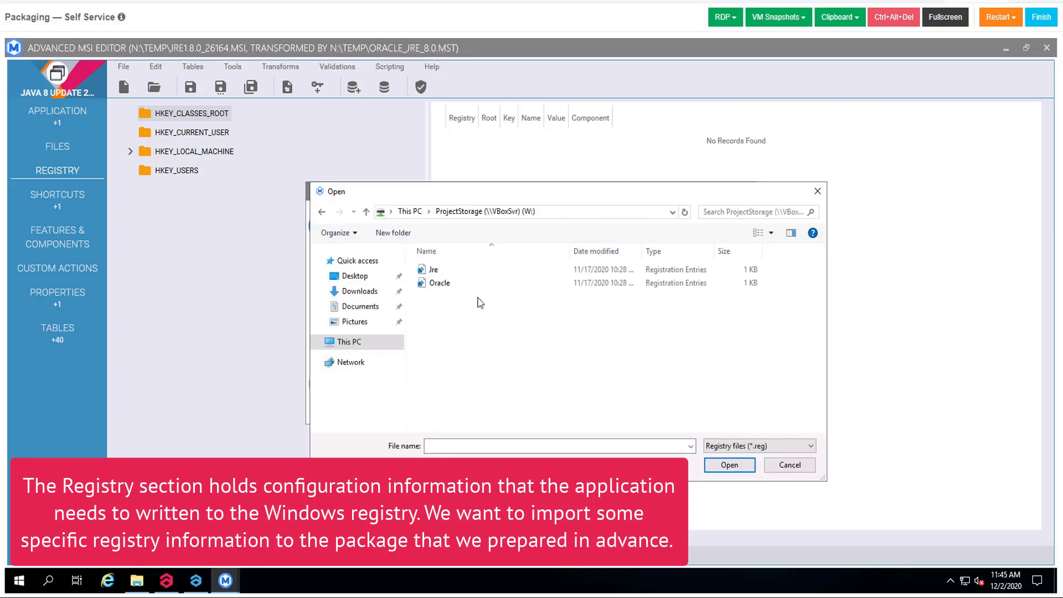
pyautogui.click(444, 269)
pyautogui.click(714, 469)
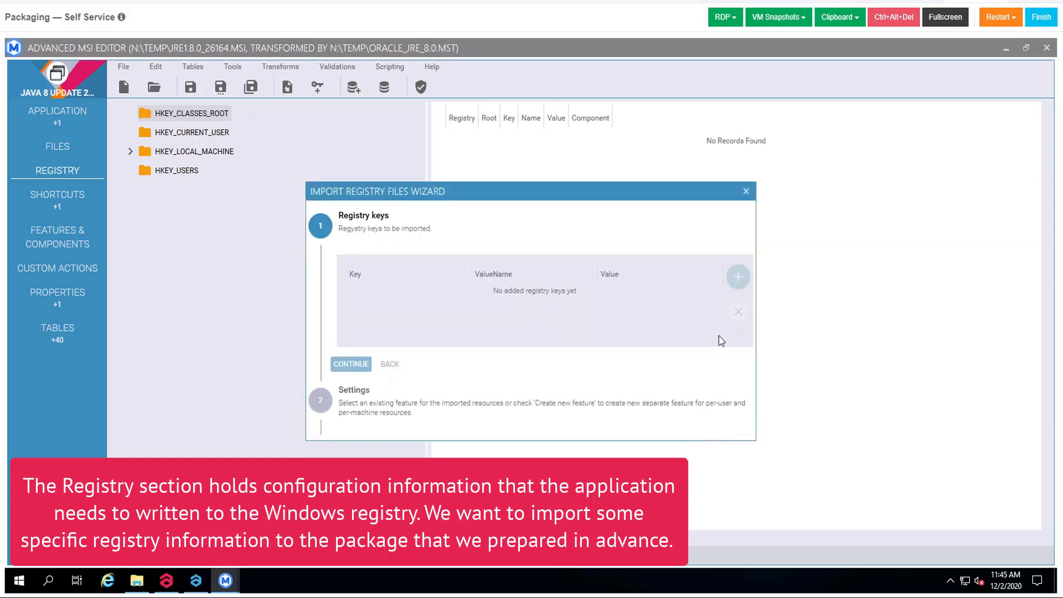
# Add the Oracle registration file to the registry import and continue to the feature settings
pyautogui.click(738, 277)
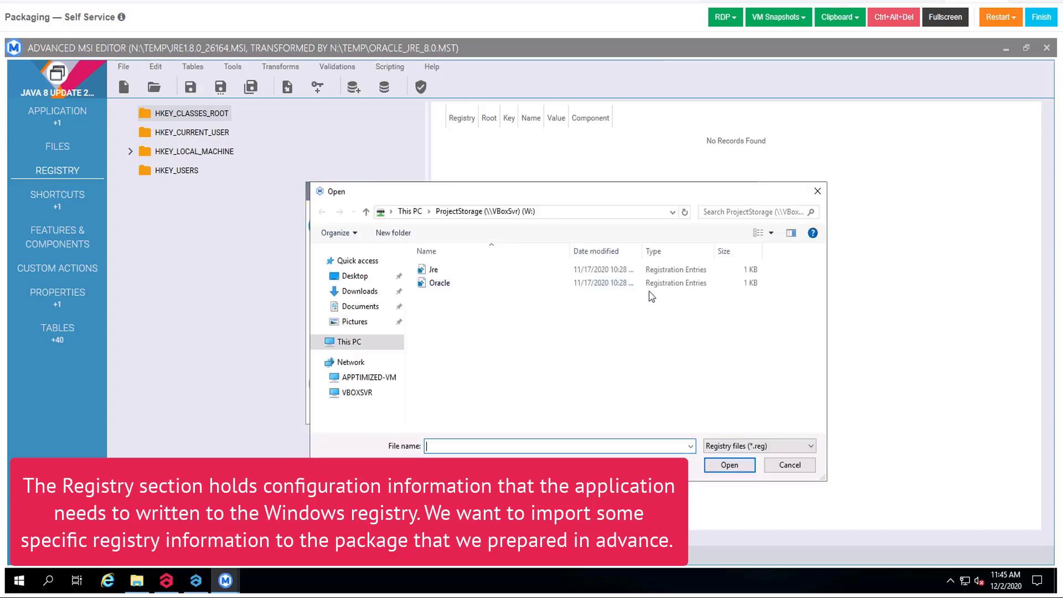
pyautogui.click(465, 287)
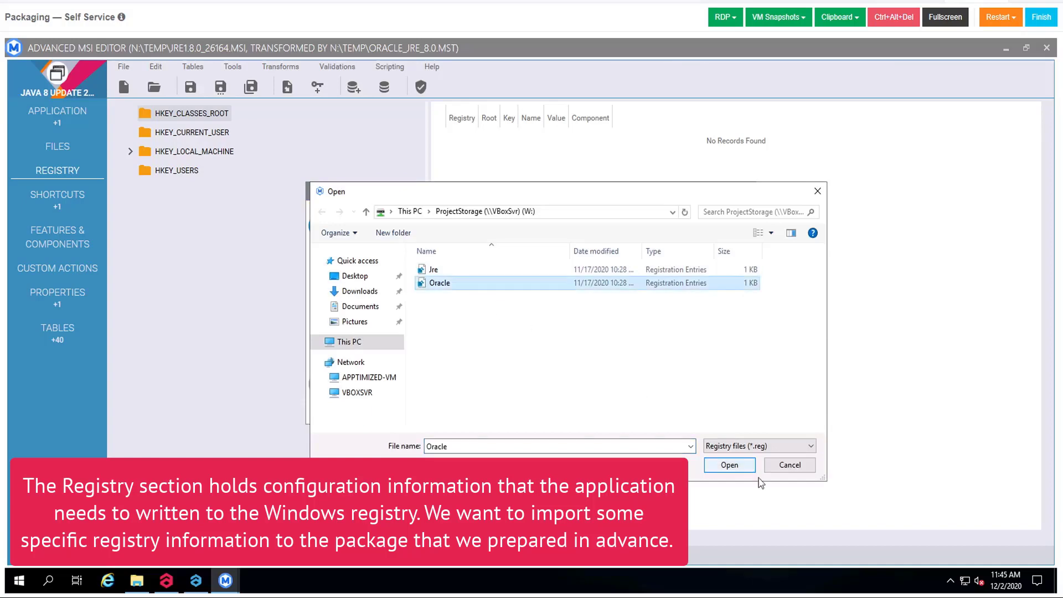
pyautogui.click(733, 467)
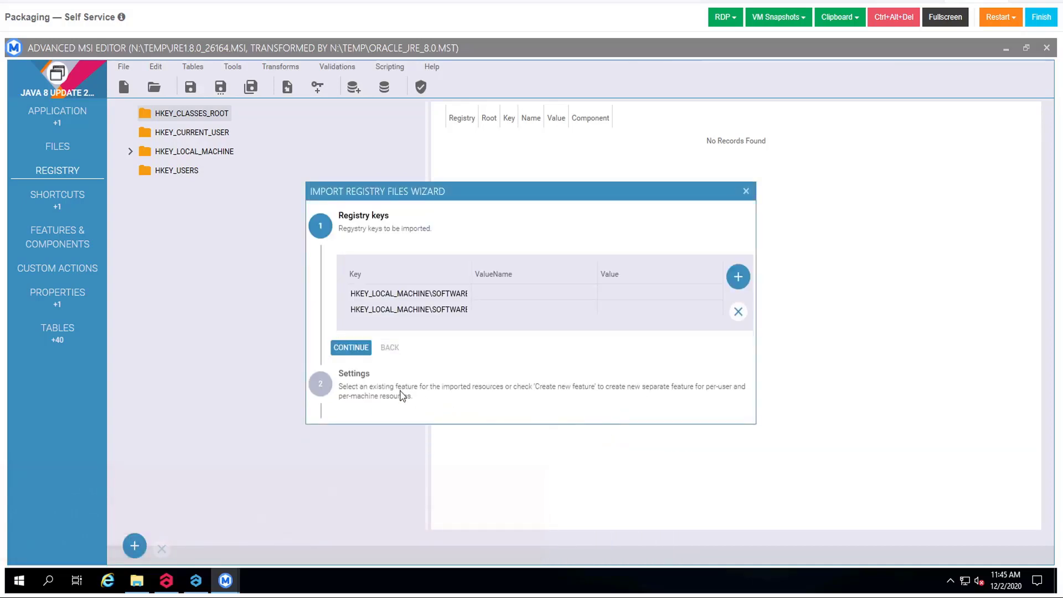
pyautogui.click(349, 348)
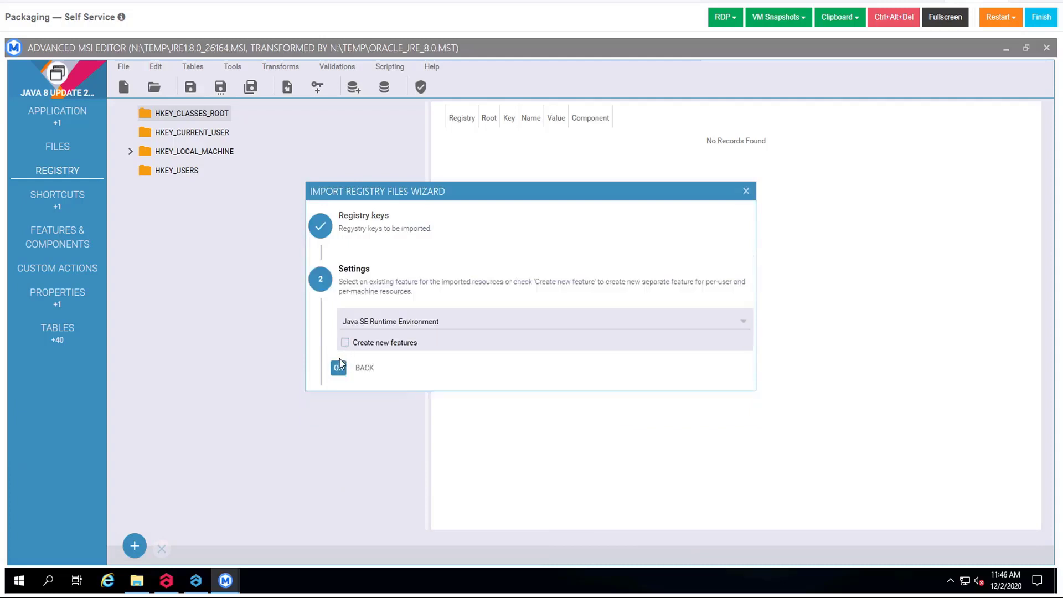
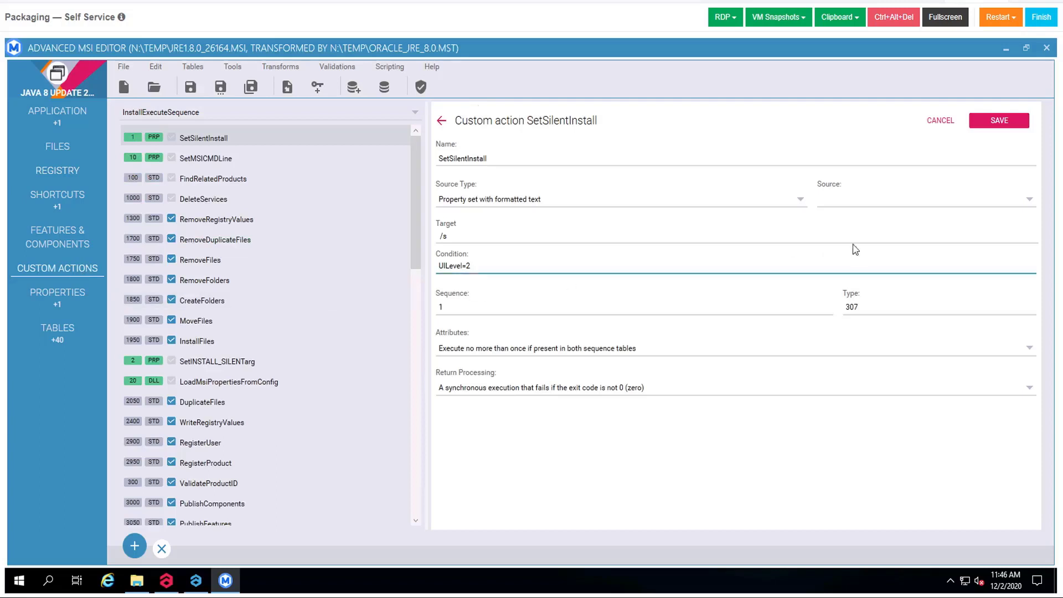
# Close the SetSilentInstall edit and add a custom action named Unregister_dll after CreateFolders in InstallExecuteSequence
pyautogui.click(940, 122)
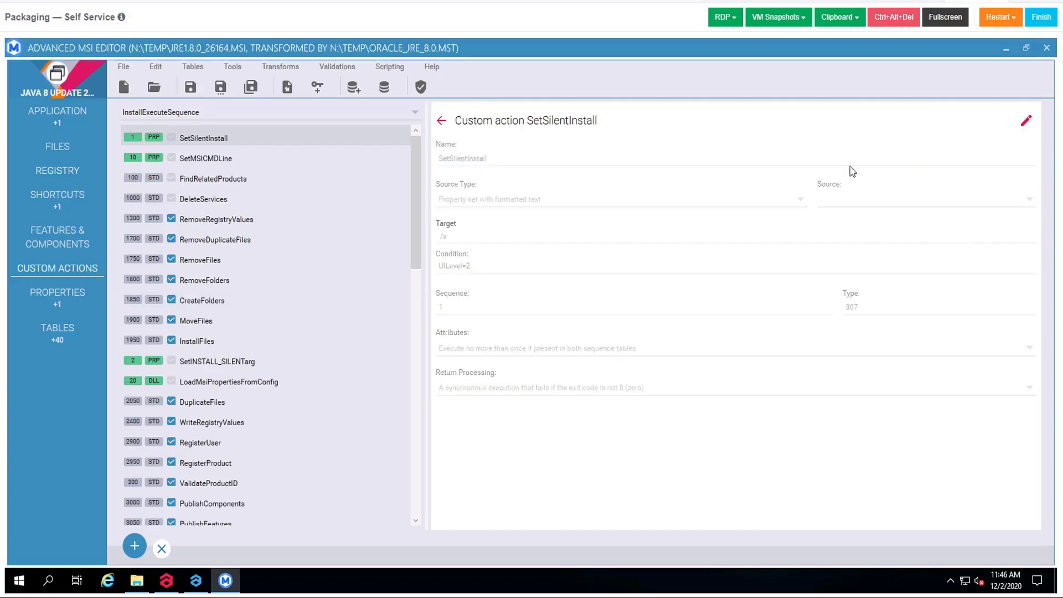
pyautogui.rightClick(237, 301)
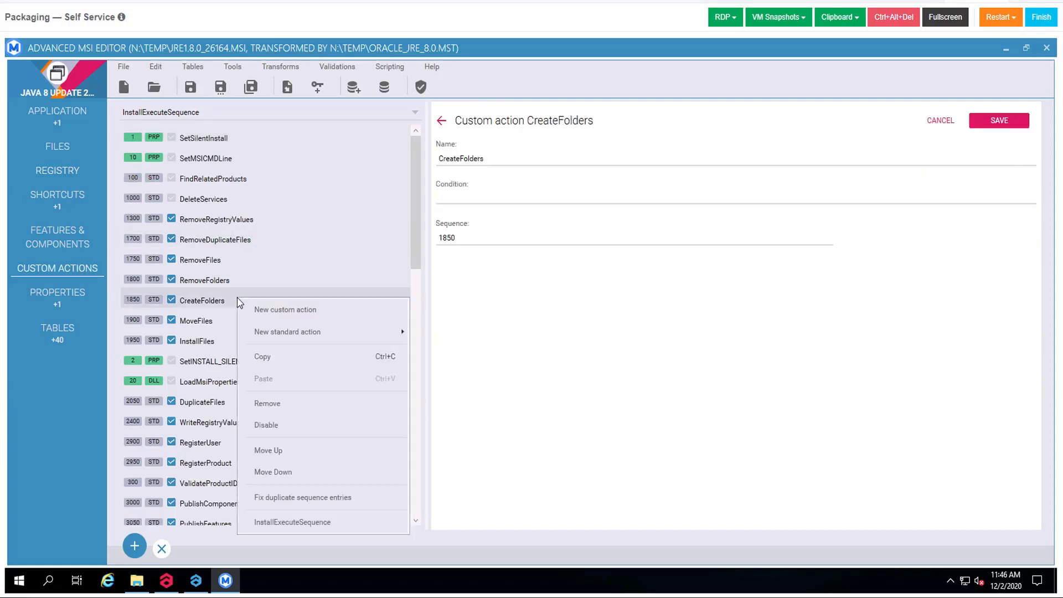
pyautogui.click(266, 308)
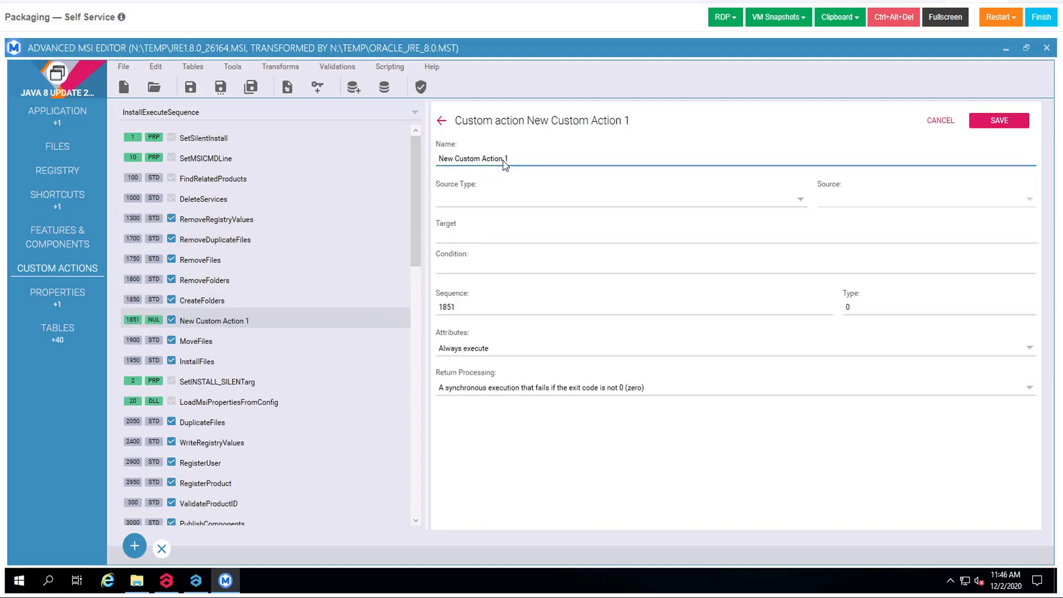
pyautogui.moveTo(510, 159); pyautogui.dragTo(424, 161)
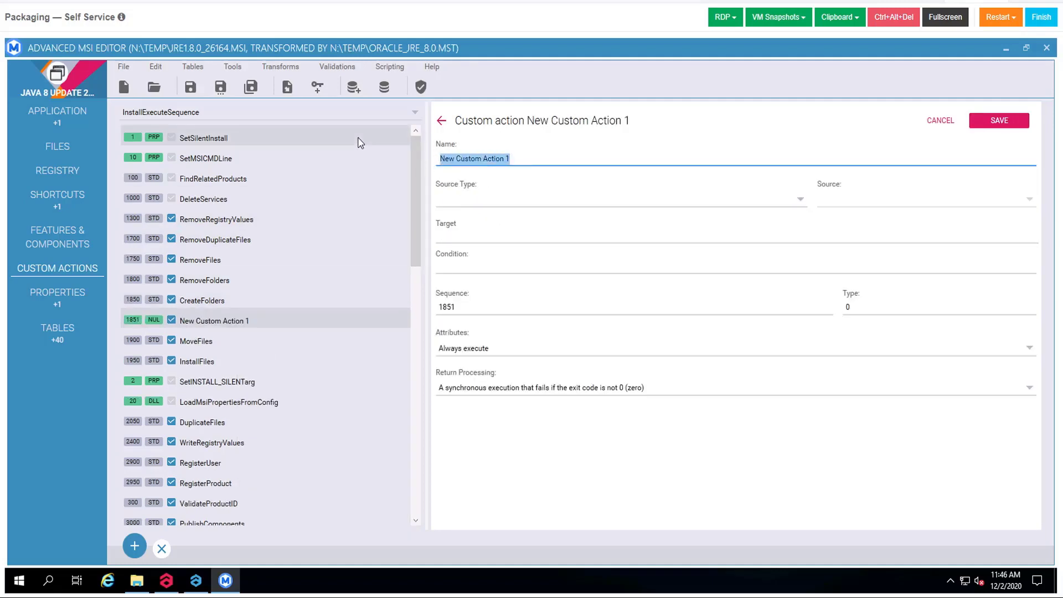
pyautogui.write('Unreg')
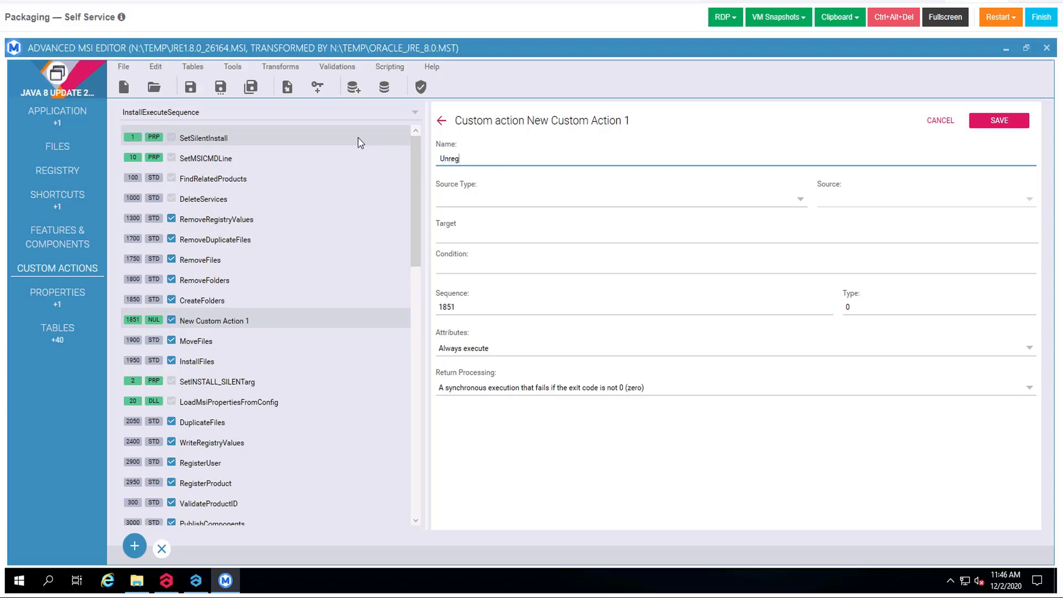
pyautogui.write('ister_dll')
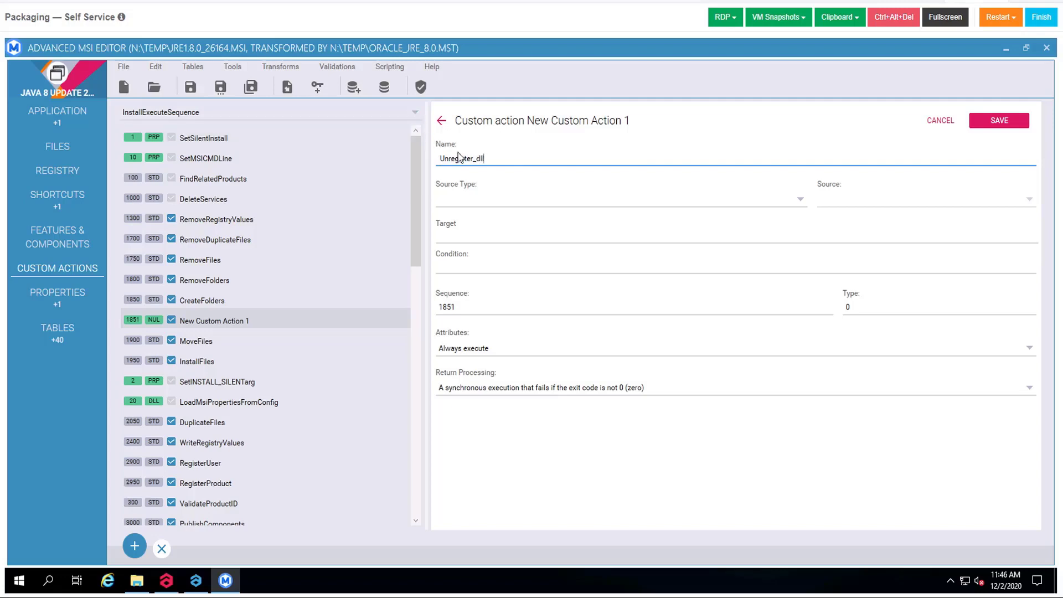
# Set the Unregister_dll source type to EXE file having a path referencing a directory, with SystemFolder as the source
pyautogui.click(487, 198)
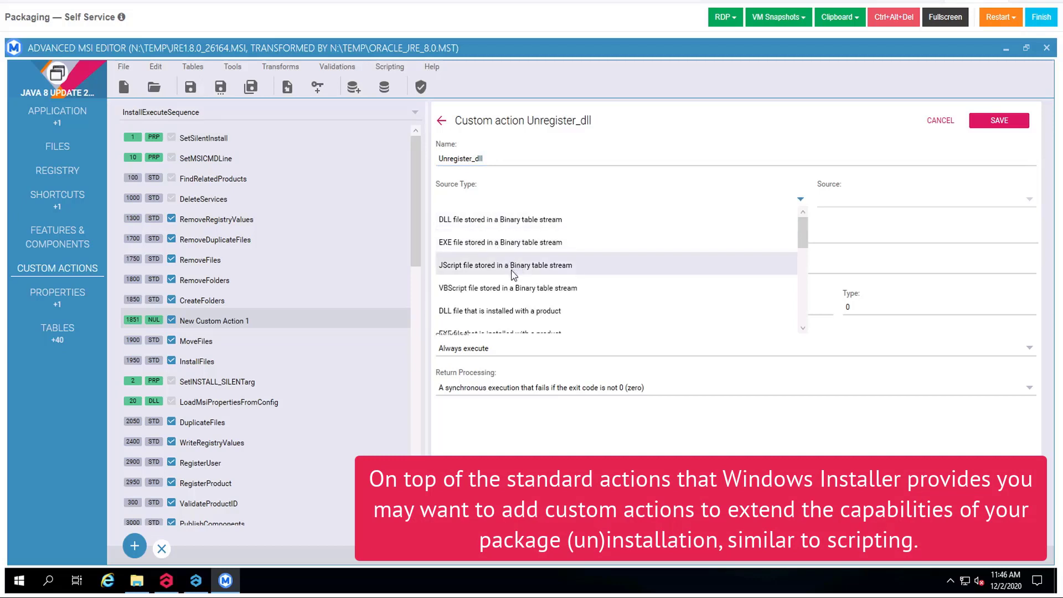
pyautogui.scroll(-1, 514, 271)
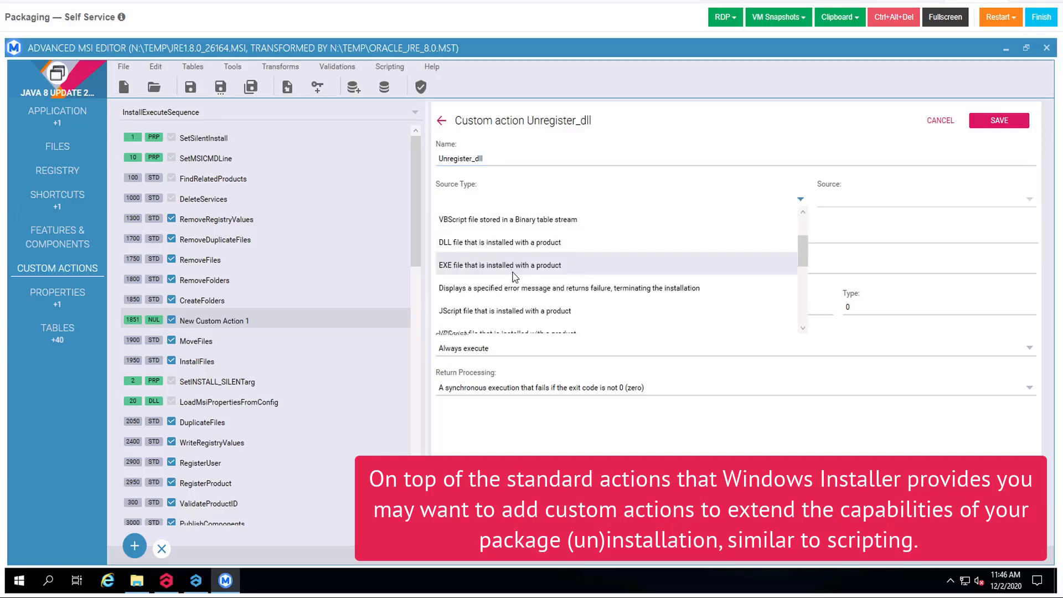
pyautogui.scroll(-1, 513, 277)
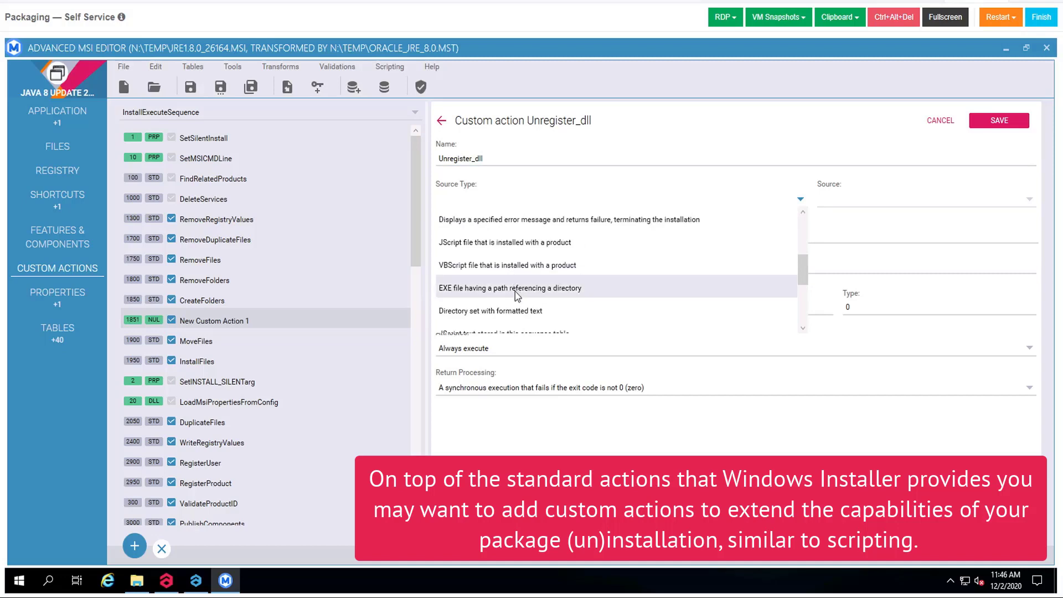
pyautogui.click(515, 291)
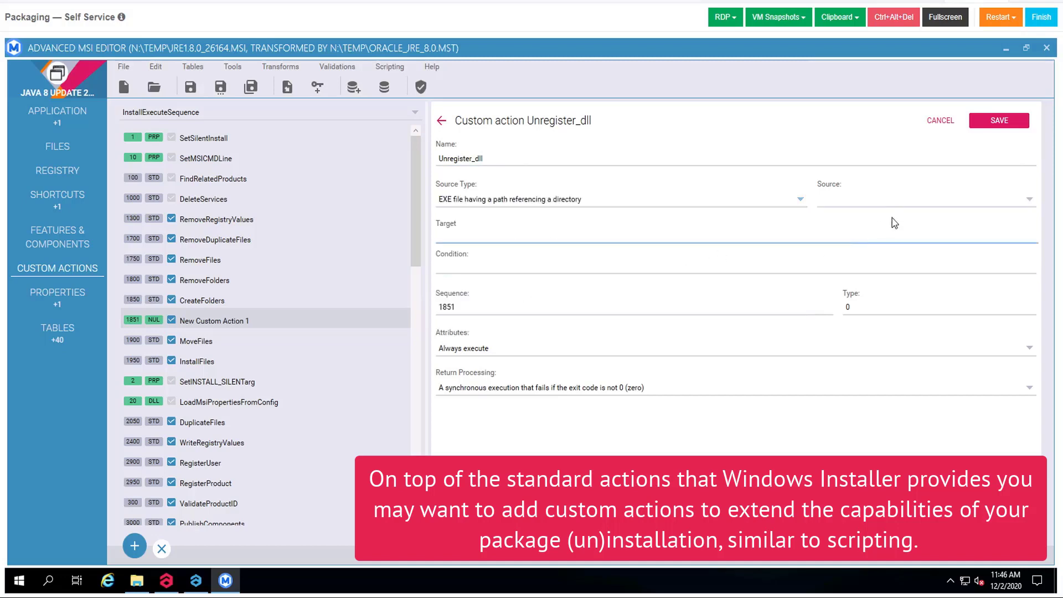
pyautogui.click(898, 200)
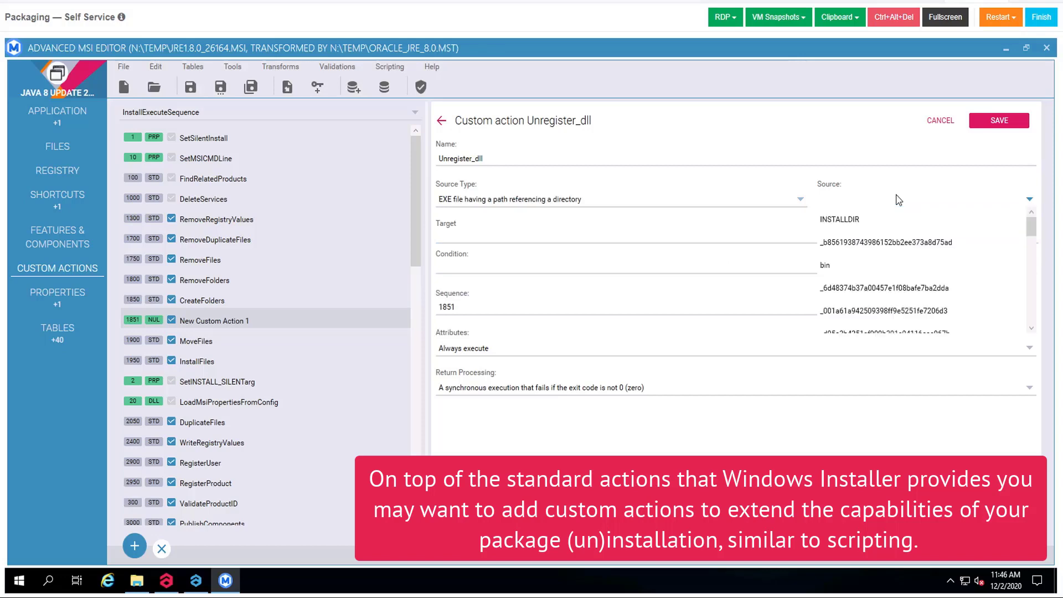
pyautogui.scroll(-3, 891, 252)
pyautogui.scroll(-1, 891, 252)
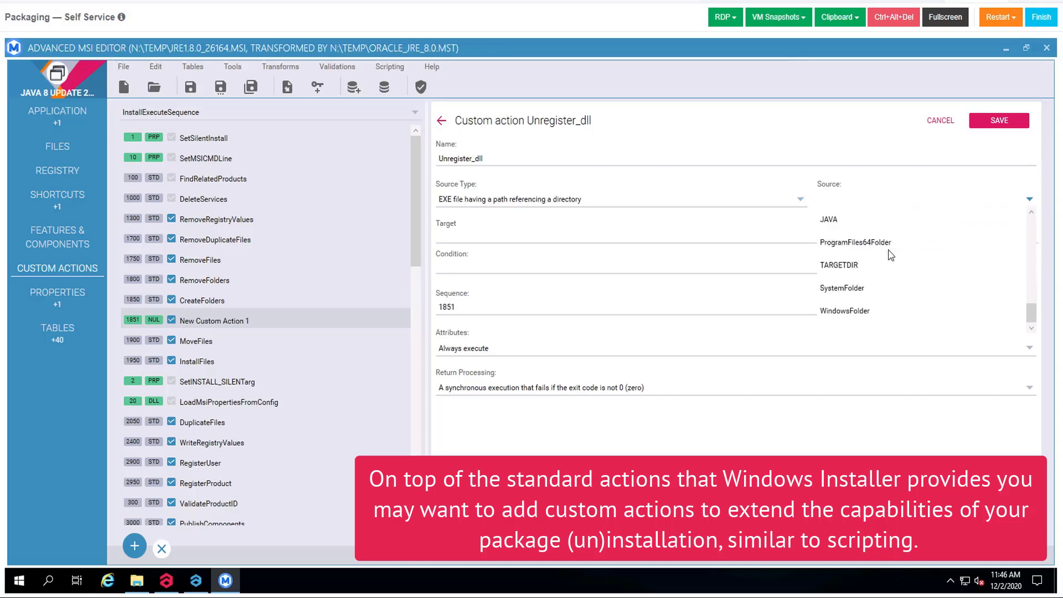
pyautogui.click(873, 285)
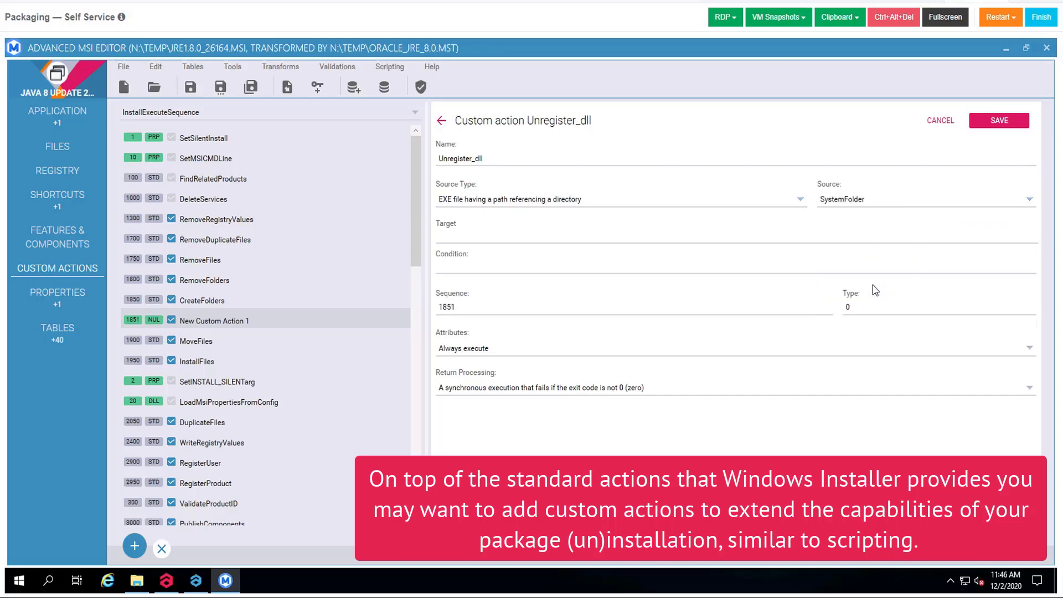
# Set the Unregister_dll target to regsvr32.exe/s/u "[bin]wsdetect.dll"
pyautogui.click(685, 266)
pyautogui.click(582, 239)
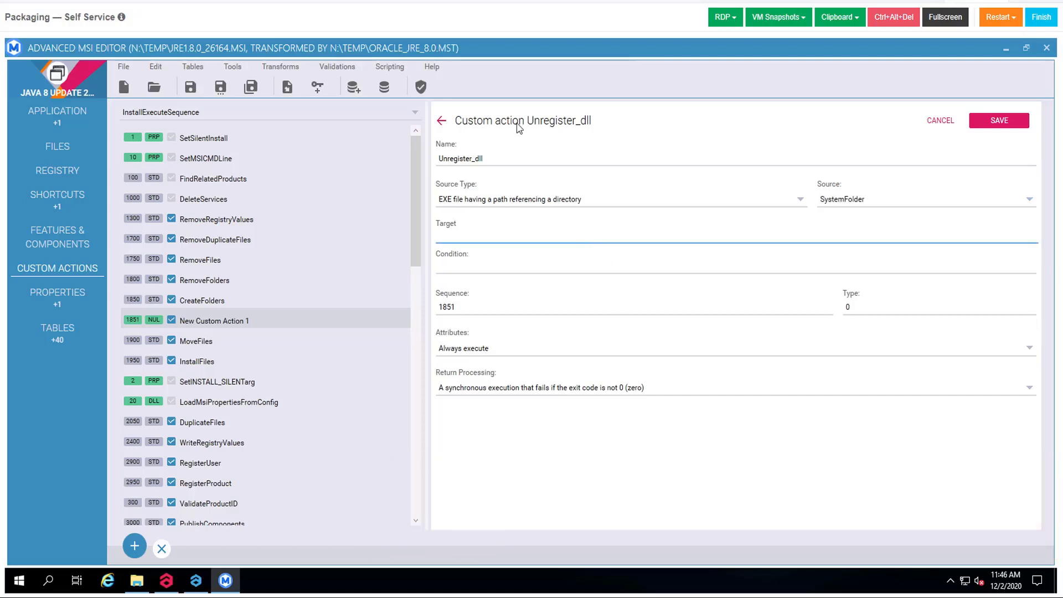
pyautogui.write('regs')
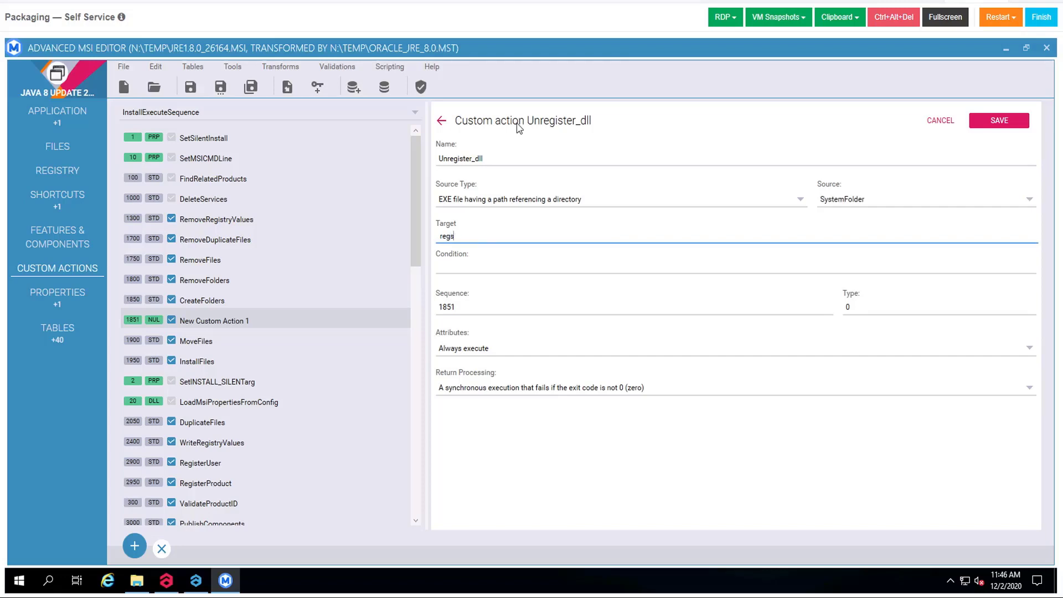
pyautogui.write('vr32.exe/s/u "[bin]wsdetect.dll')
# Give Unregister_dll the condition REMOVE="ALL" and sequence number 1001, and save the custom action
pyautogui.click(507, 269)
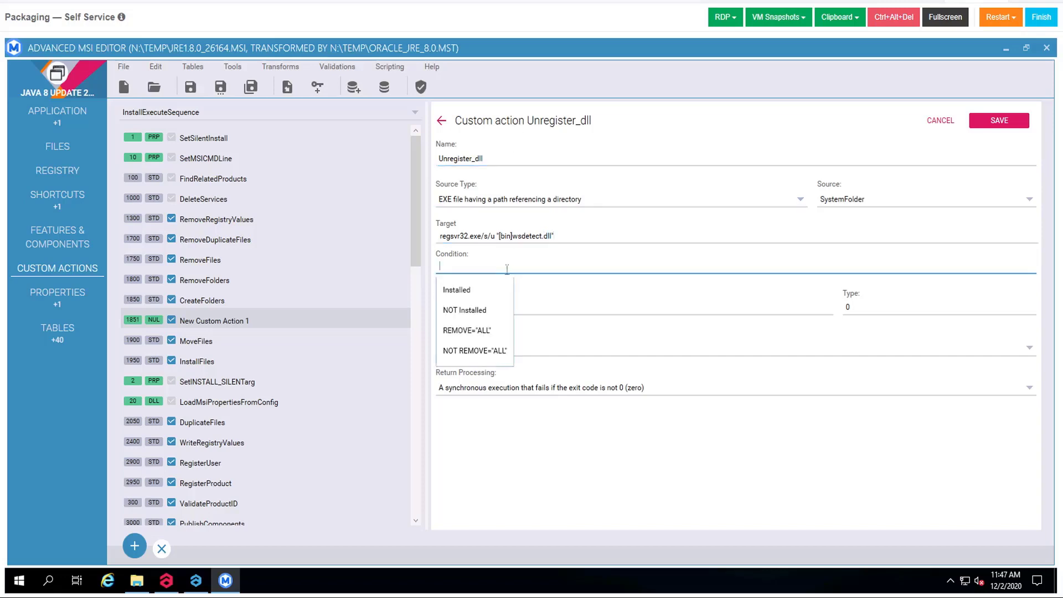
pyautogui.click(494, 332)
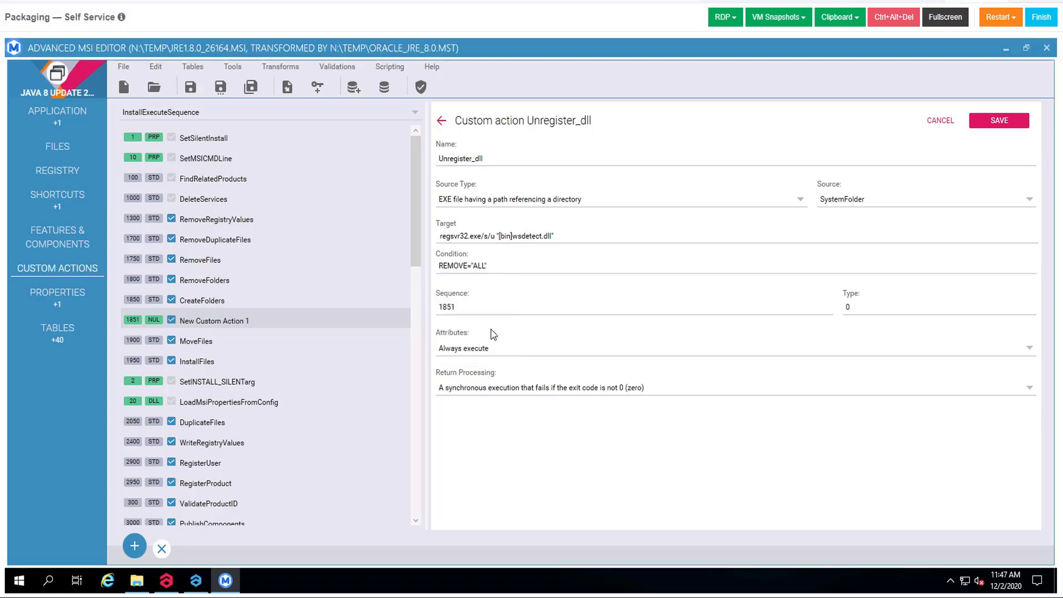
pyautogui.click(489, 307)
pyautogui.doubleClick(453, 308)
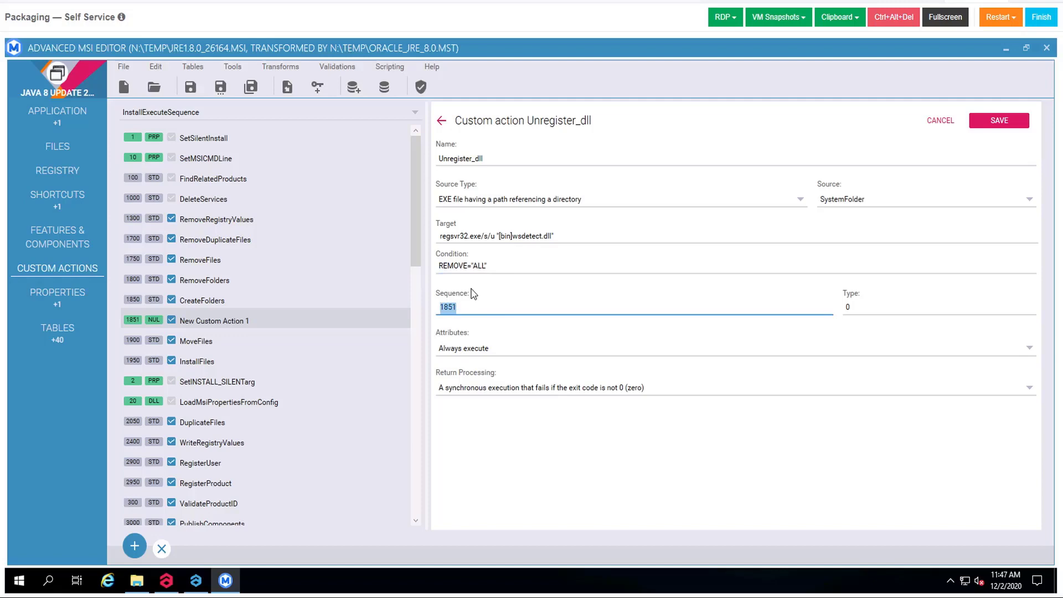
pyautogui.write('1001')
pyautogui.click(978, 122)
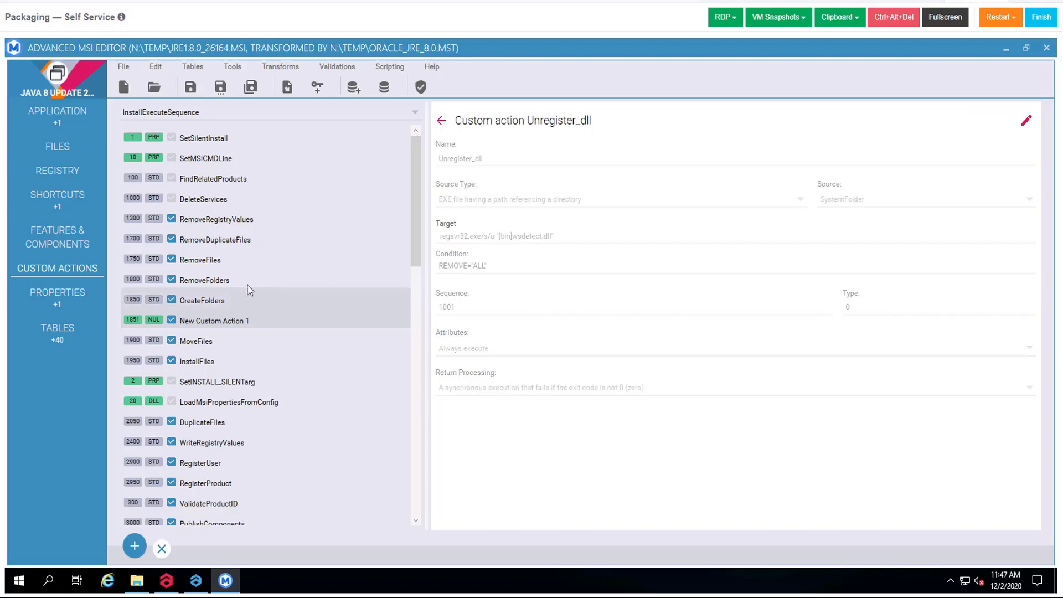
# Add another custom action named Delete_shortcuts after CreateFolders in InstallExecuteSequence
pyautogui.rightClick(229, 299)
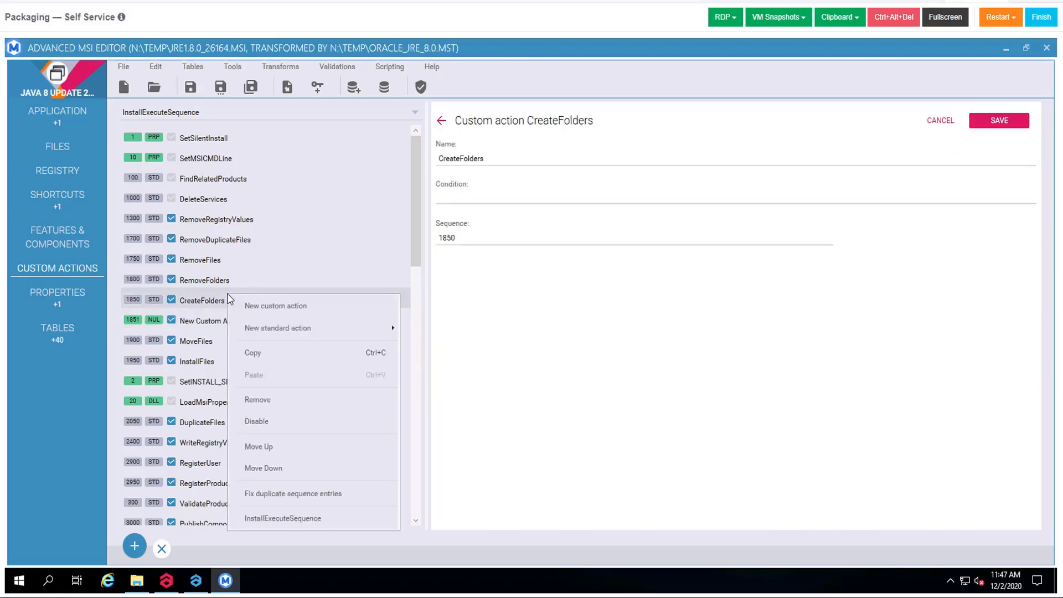
pyautogui.click(271, 312)
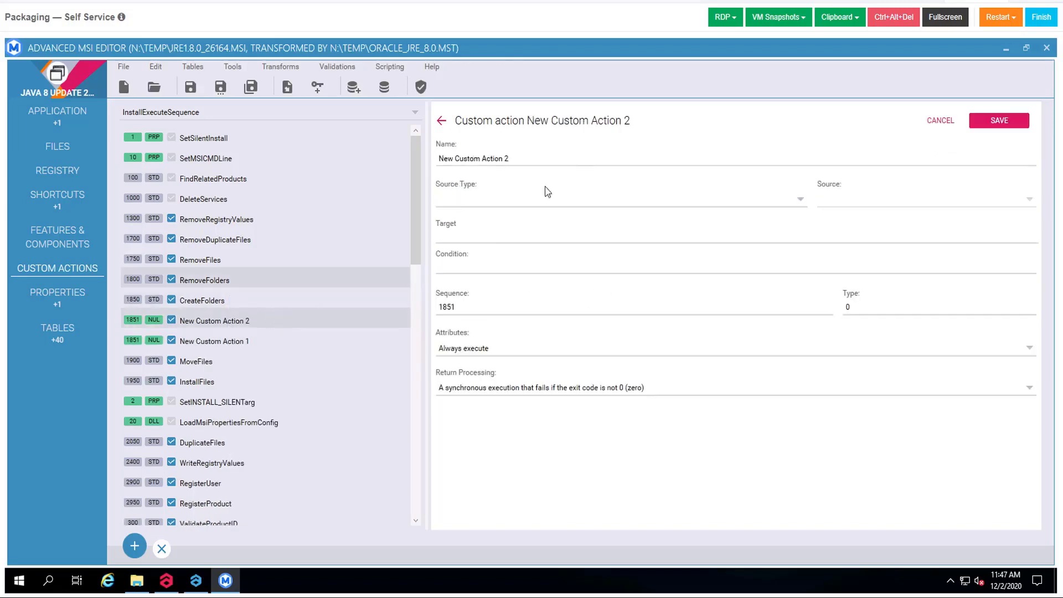
pyautogui.click(509, 160)
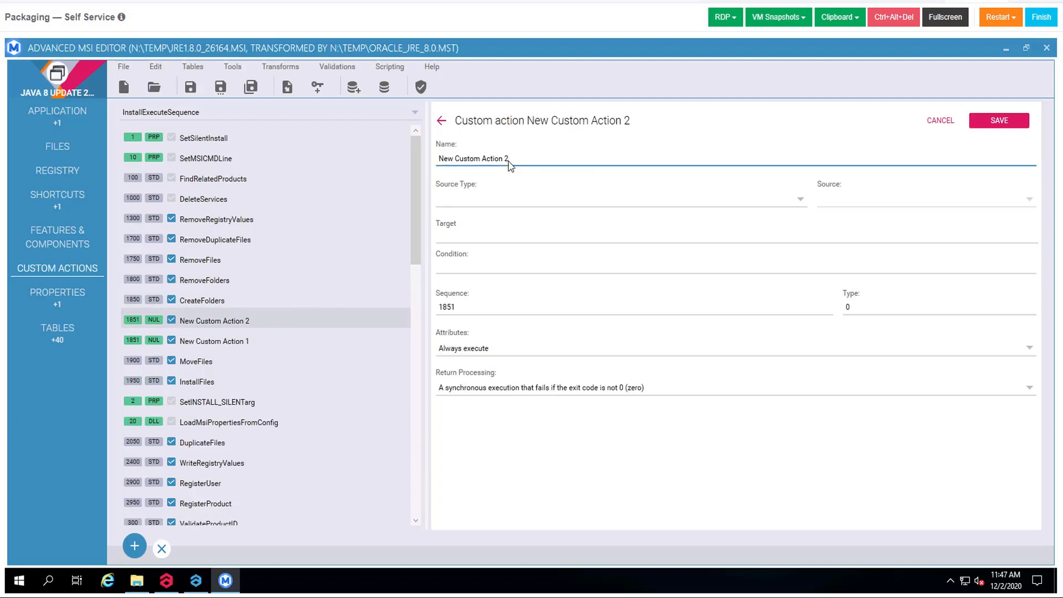
pyautogui.moveTo(509, 160); pyautogui.dragTo(417, 161)
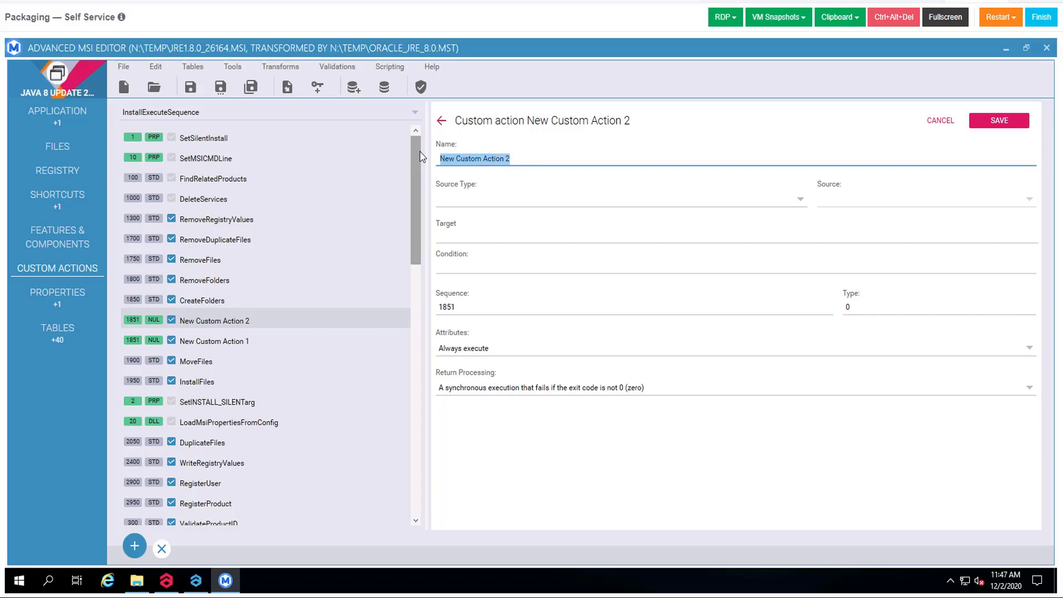
pyautogui.write('Dele')
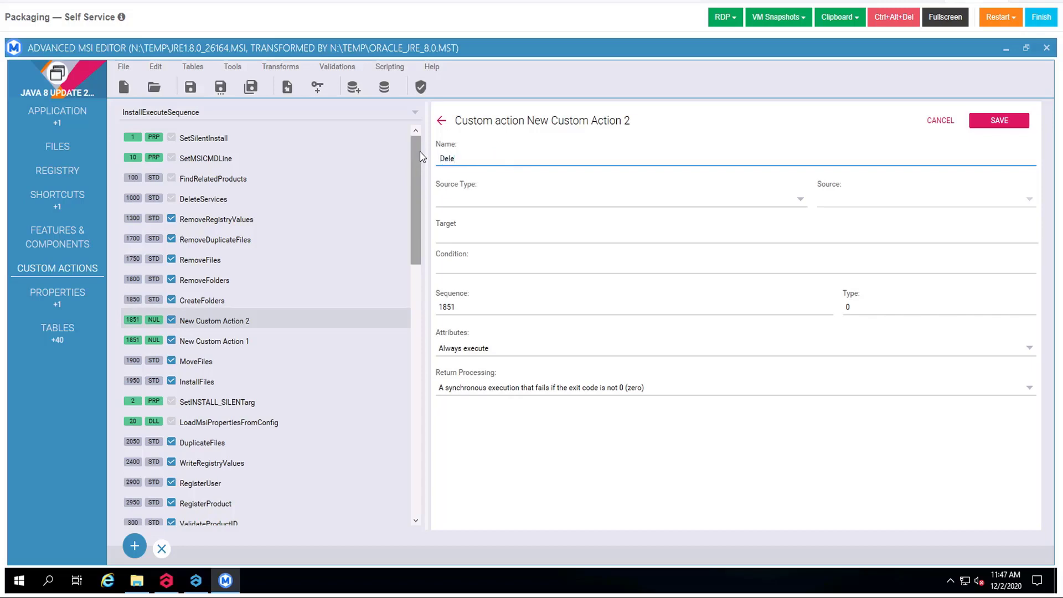
pyautogui.write('te_shortcuts')
# Set the Delete_shortcuts source type to VBScript file stored in a Binary table stream and load the DeleteShortcut script from ProjectStorage (W:)
pyautogui.click(499, 204)
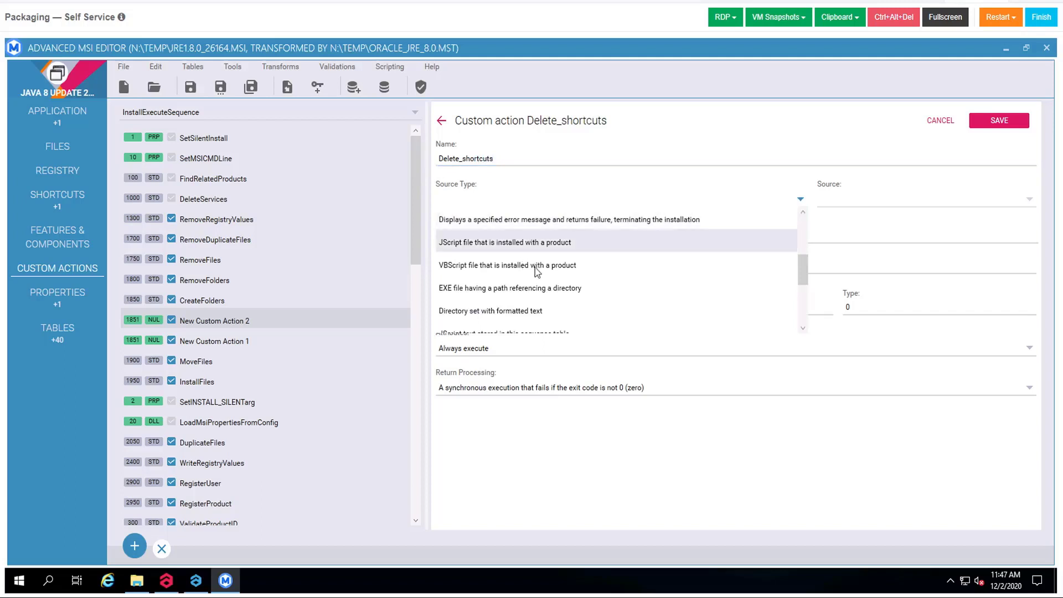
pyautogui.scroll(-1, 530, 271)
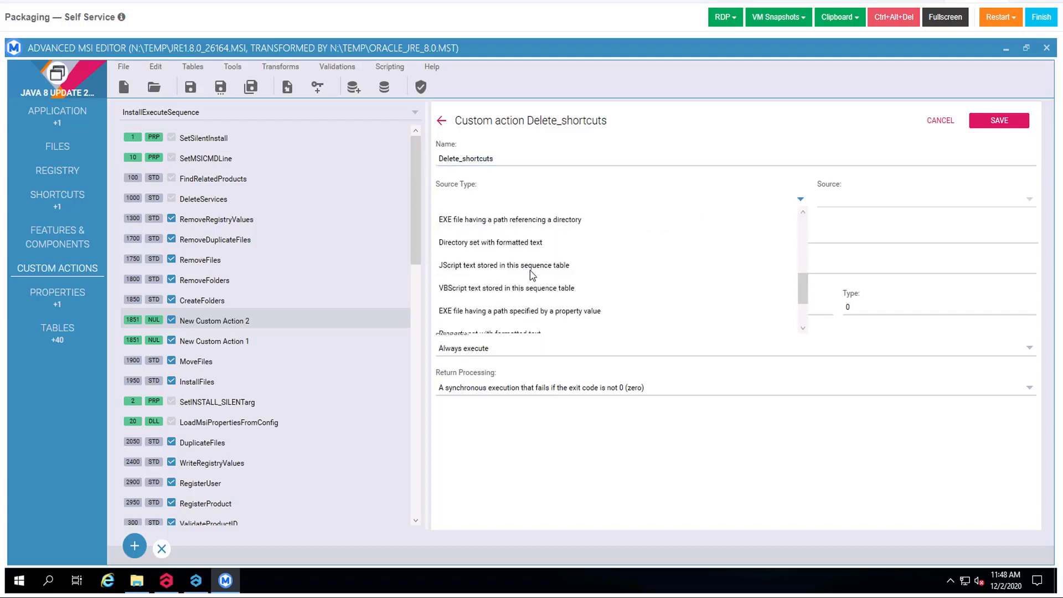
pyautogui.scroll(-1, 532, 274)
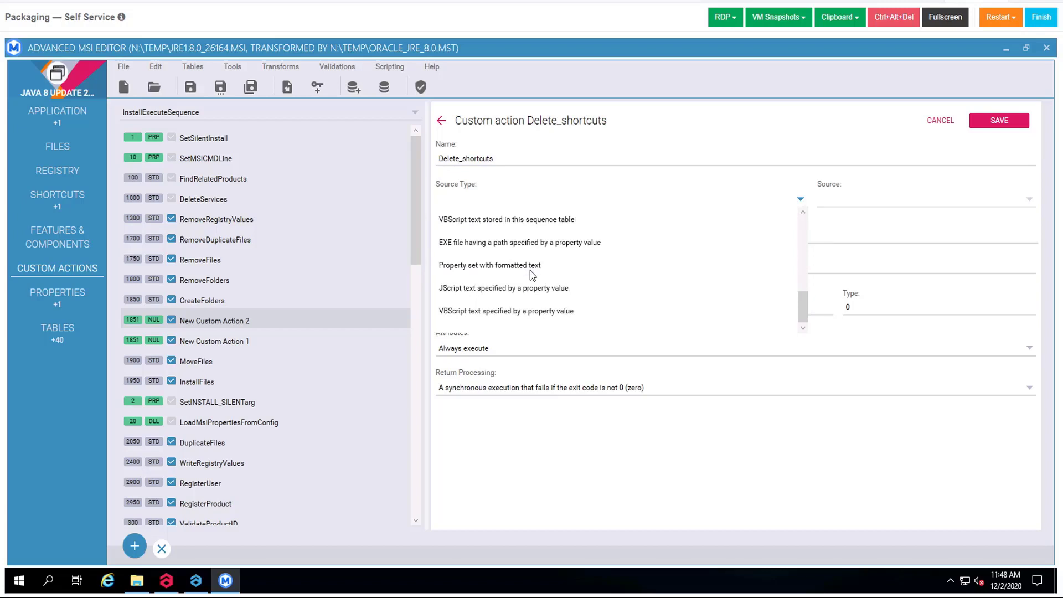
pyautogui.scroll(2, 530, 271)
pyautogui.scroll(1, 530, 270)
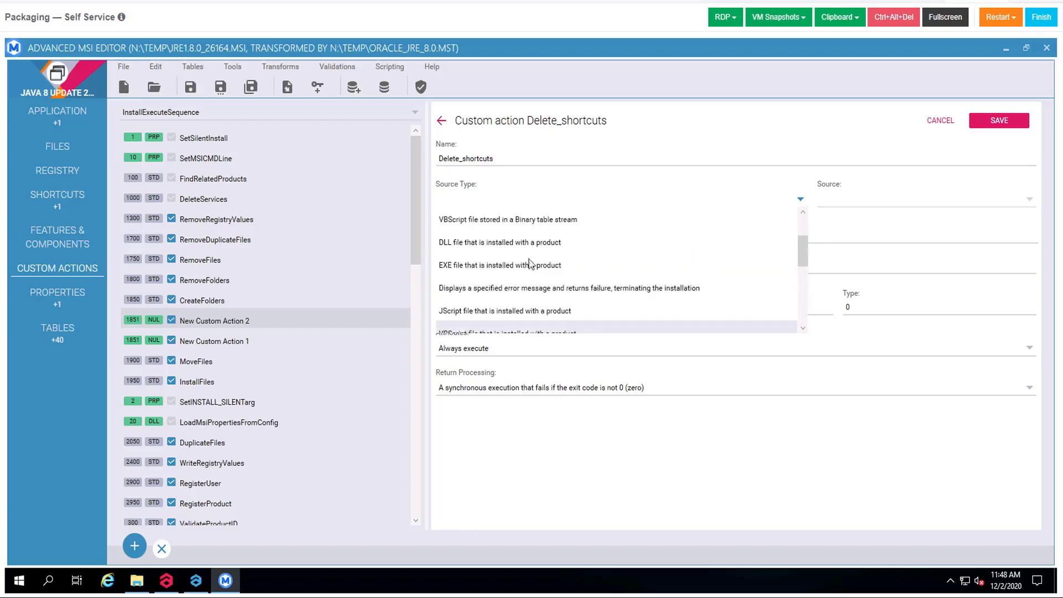
pyautogui.click(540, 221)
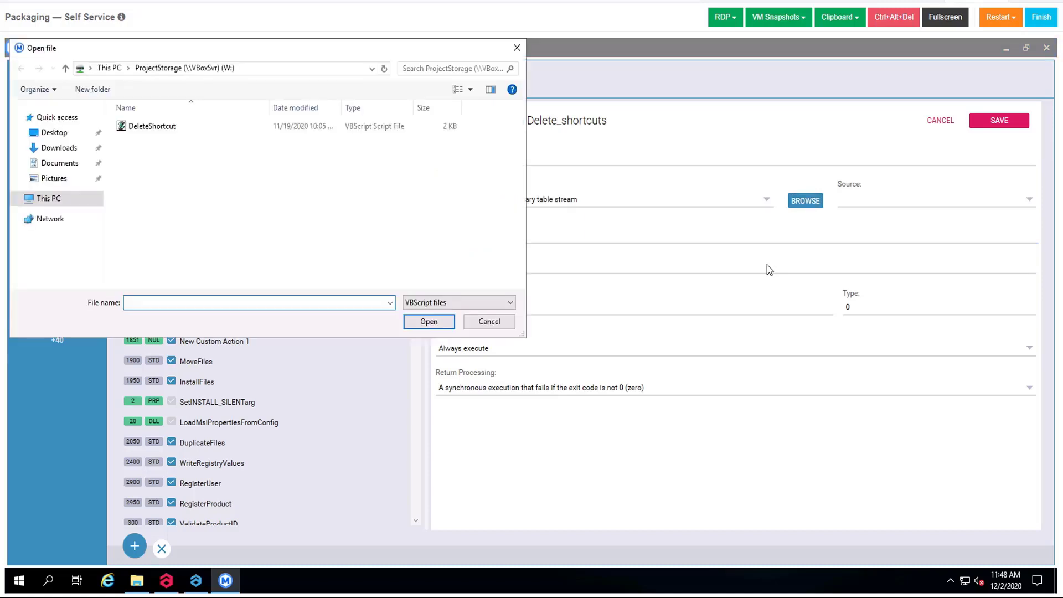
pyautogui.click(206, 129)
pyautogui.click(430, 322)
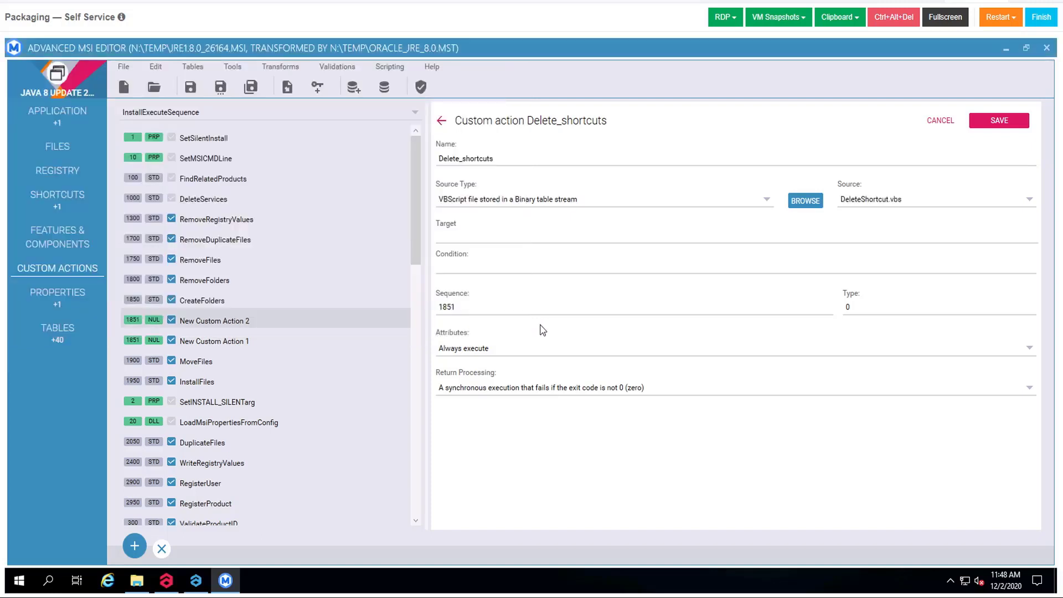
# Give Delete_shortcuts the condition NOT Installed and sequence number 3196, and save the custom action
pyautogui.click(521, 274)
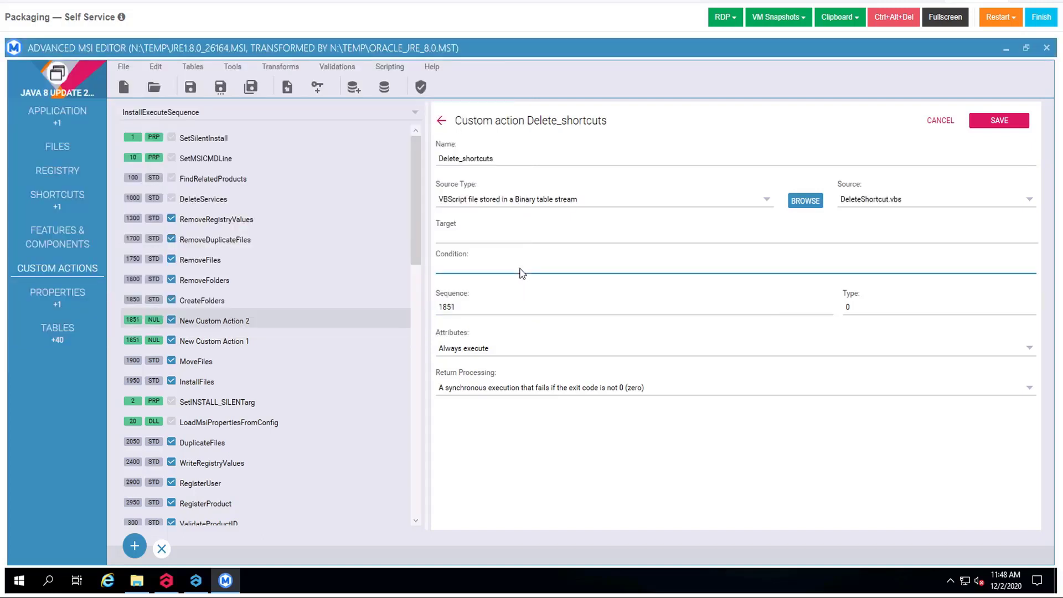
pyautogui.click(522, 273)
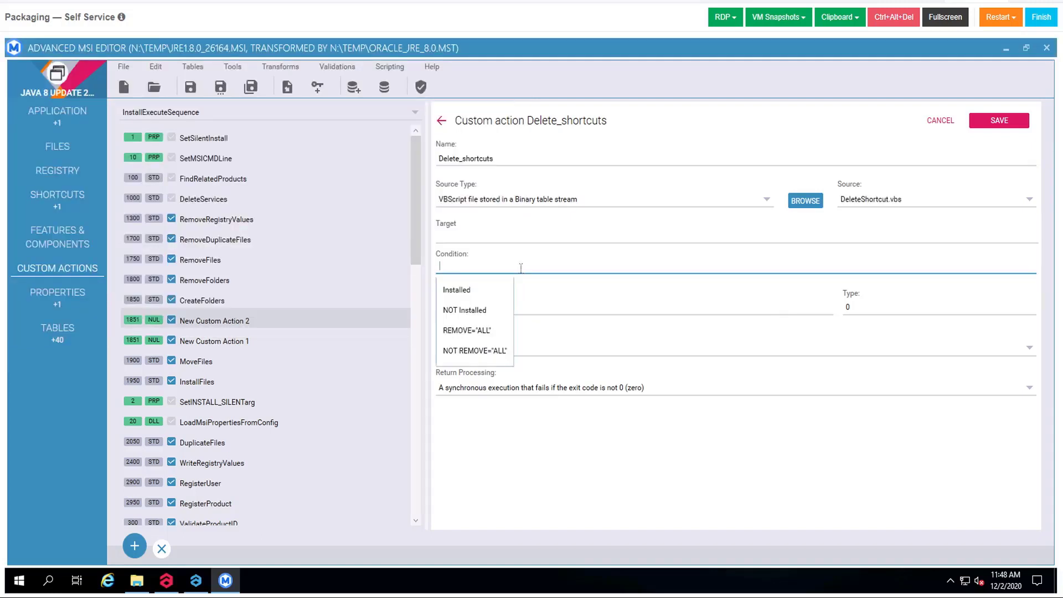
pyautogui.click(492, 311)
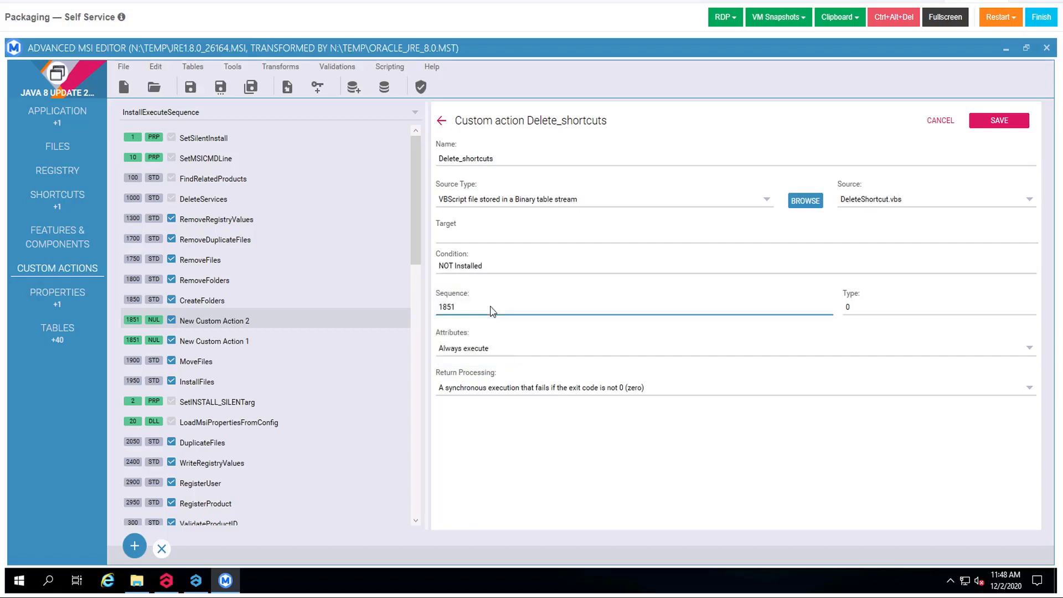
pyautogui.doubleClick(457, 307)
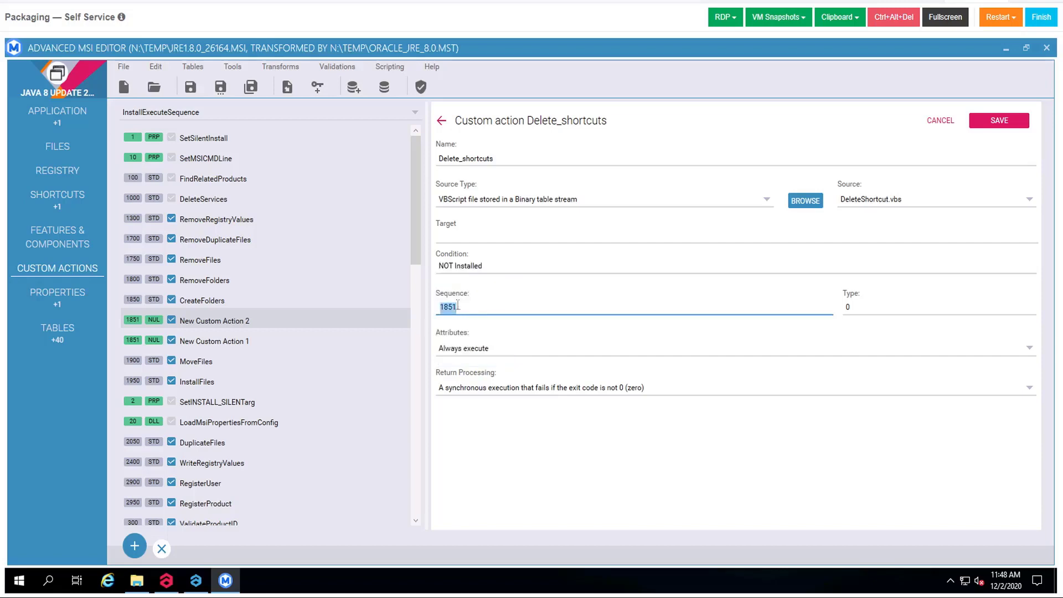
pyautogui.write('3196')
pyautogui.click(987, 125)
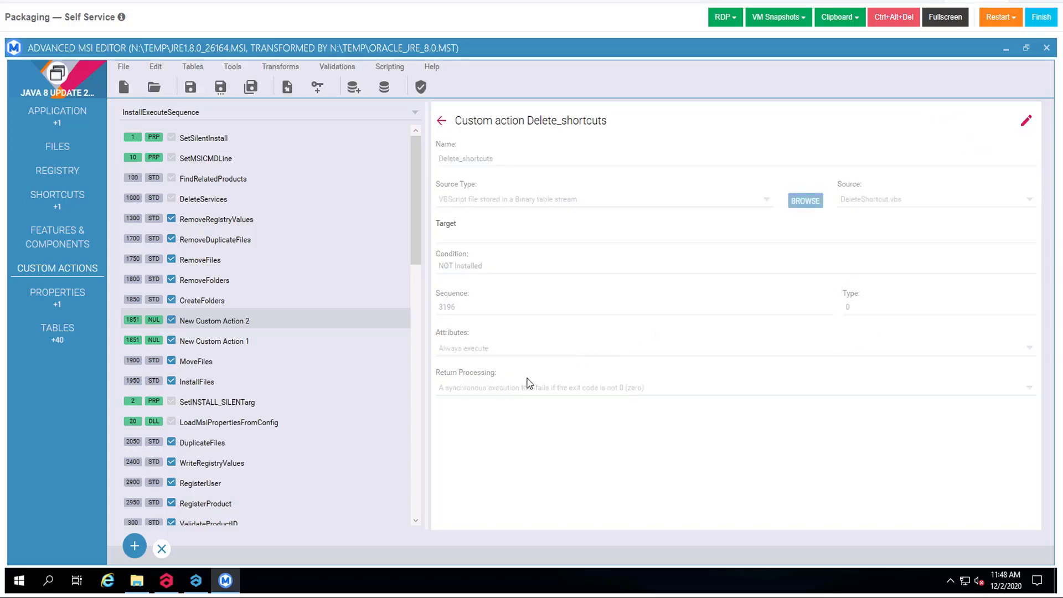
# Remove the Privileged row from the LaunchCondition table
pyautogui.click(57, 331)
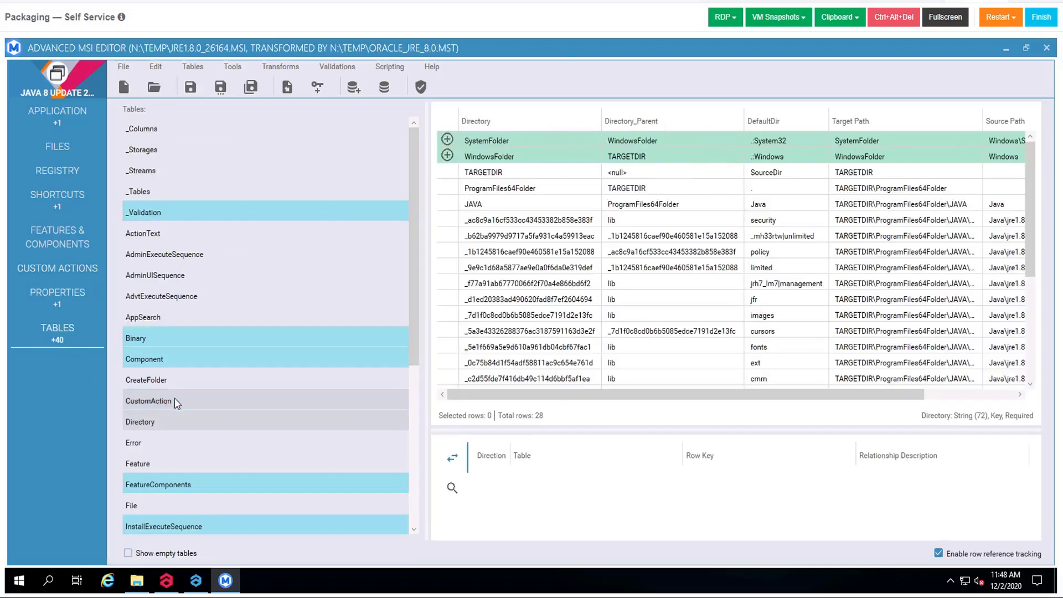
pyautogui.scroll(-1, 214, 424)
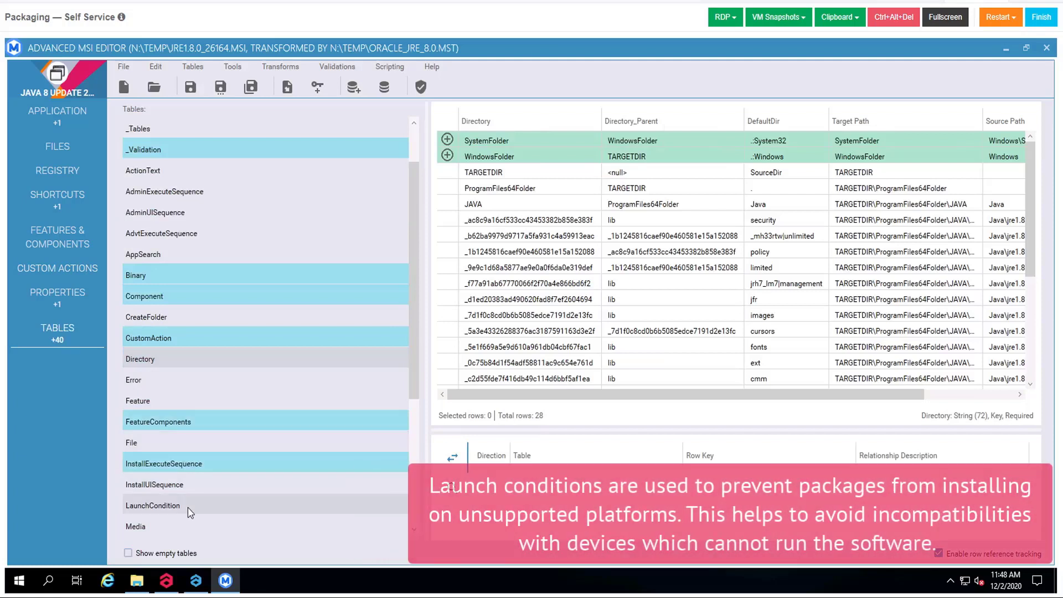
pyautogui.click(188, 506)
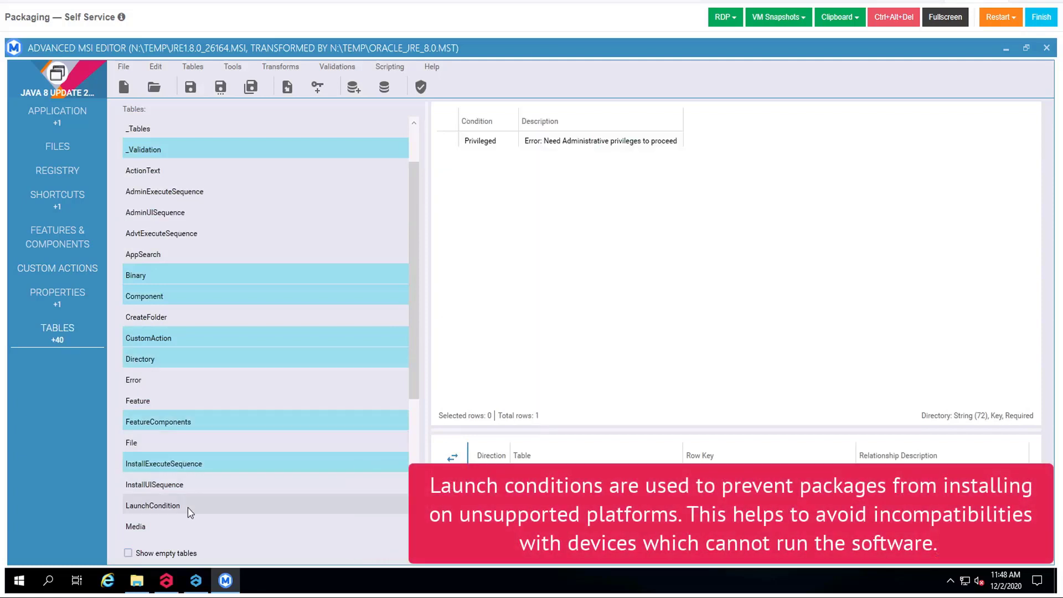
pyautogui.rightClick(560, 143)
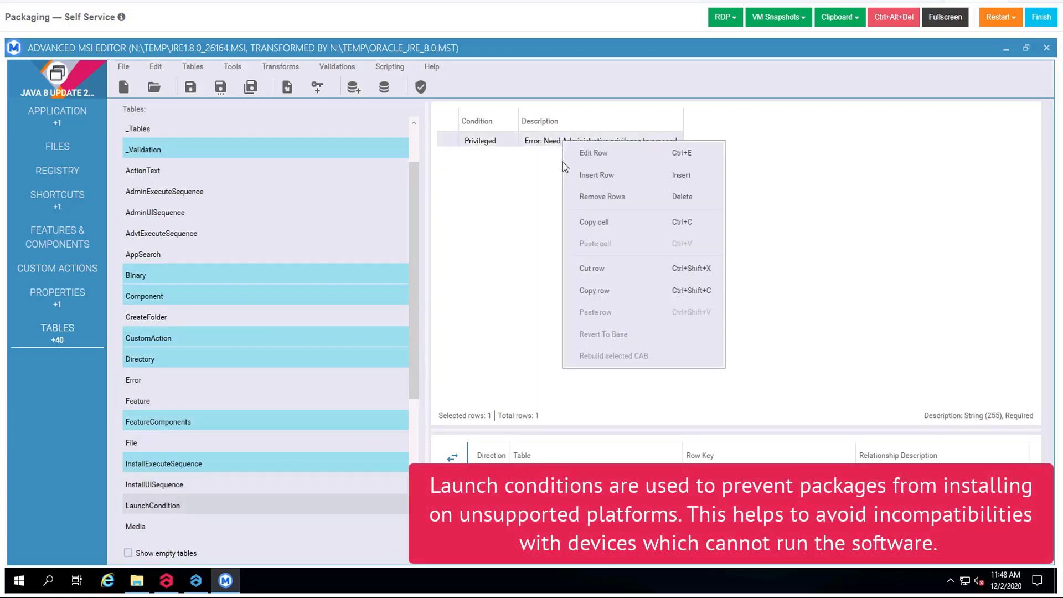
pyautogui.click(591, 198)
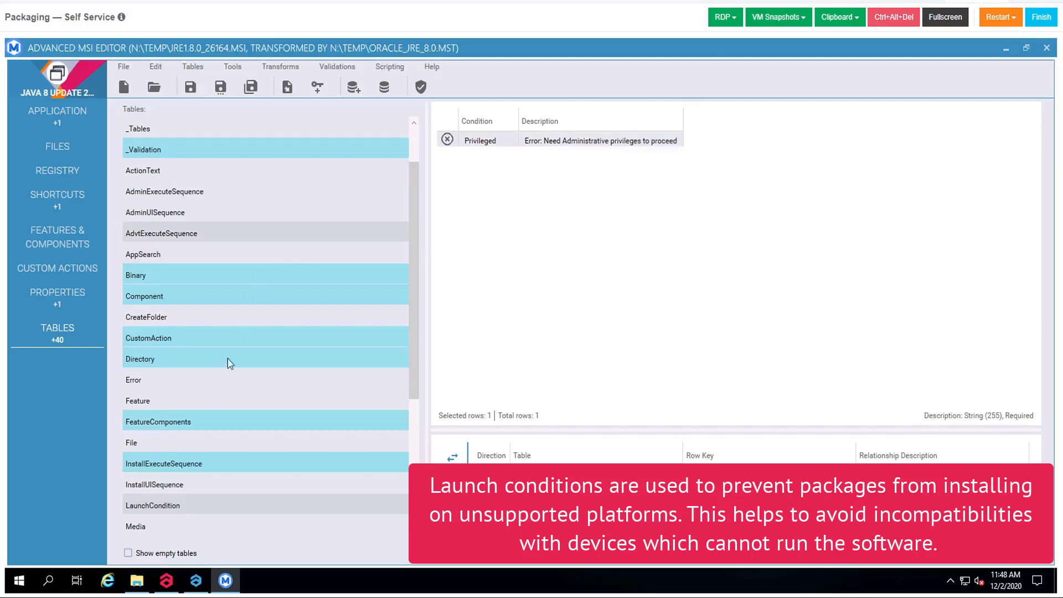
# Clear the VolumeLabel value of the record with DiskId 1 in the Media table and save it
pyautogui.click(158, 529)
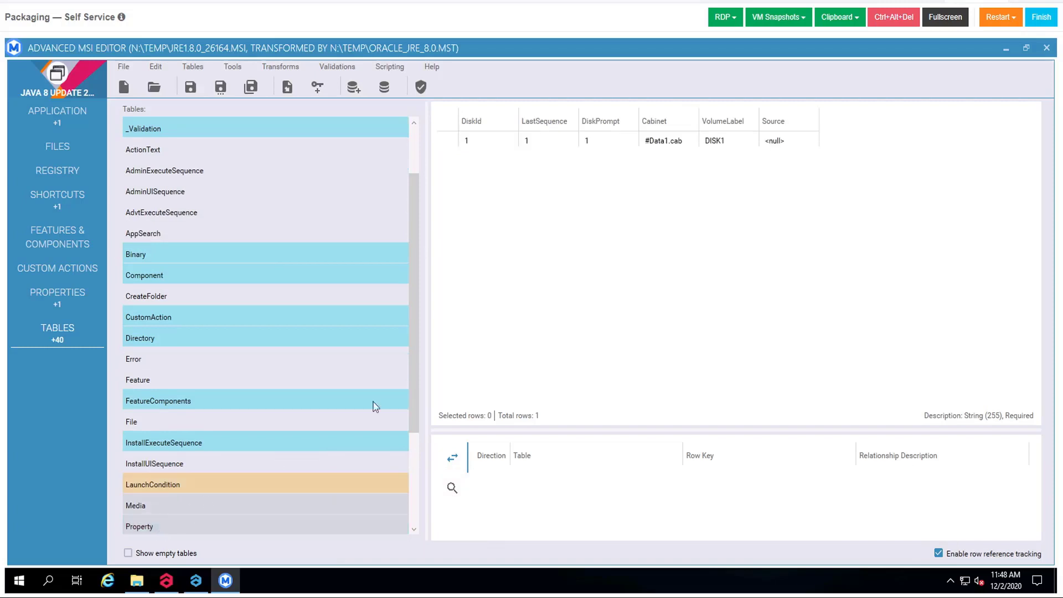
pyautogui.doubleClick(719, 140)
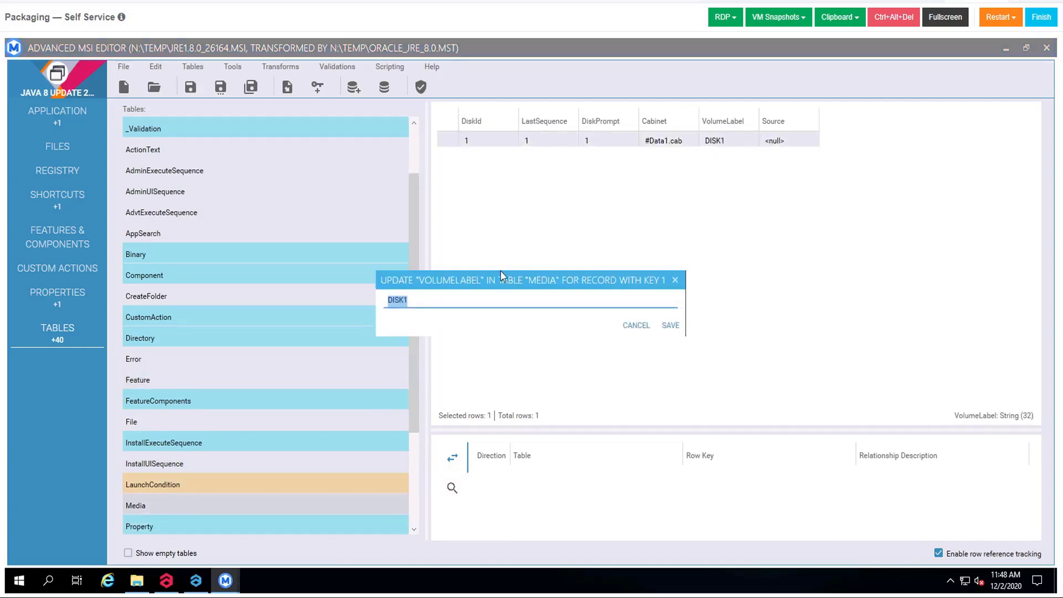
pyautogui.press('BackSpace')
pyautogui.click(671, 325)
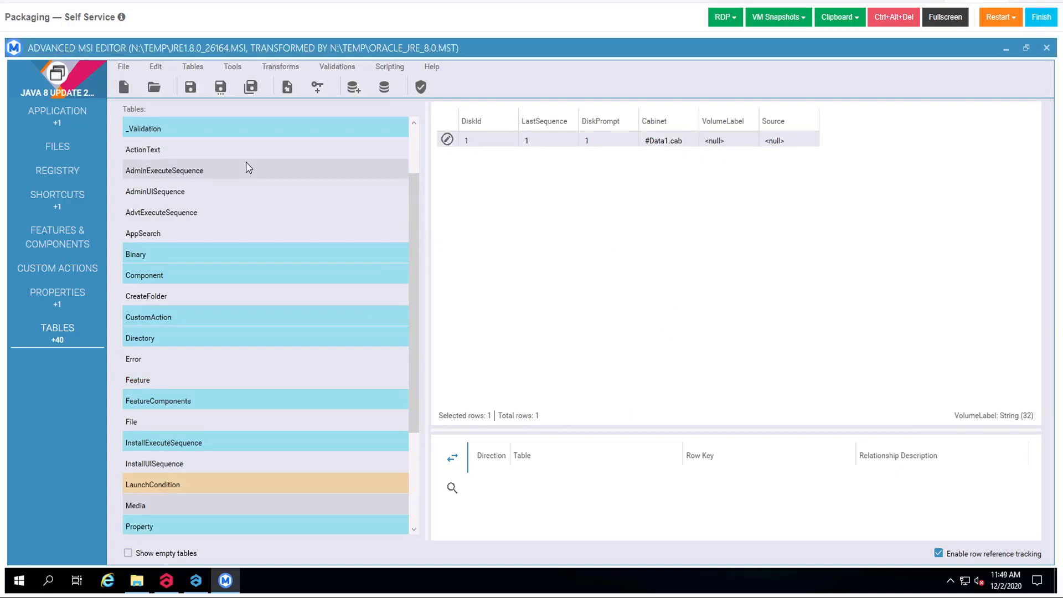
# Run the ICE validation with the Internal Consistency Evaluators - Full Set (darice.cub) and save the transform
pyautogui.click(336, 67)
pyautogui.moveTo(339, 84)
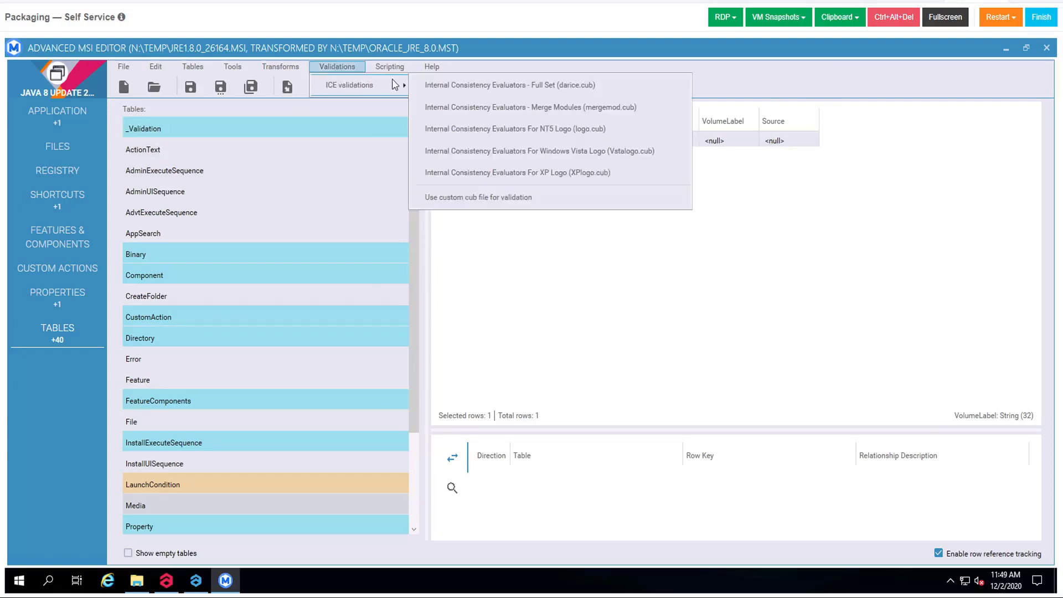
pyautogui.click(434, 84)
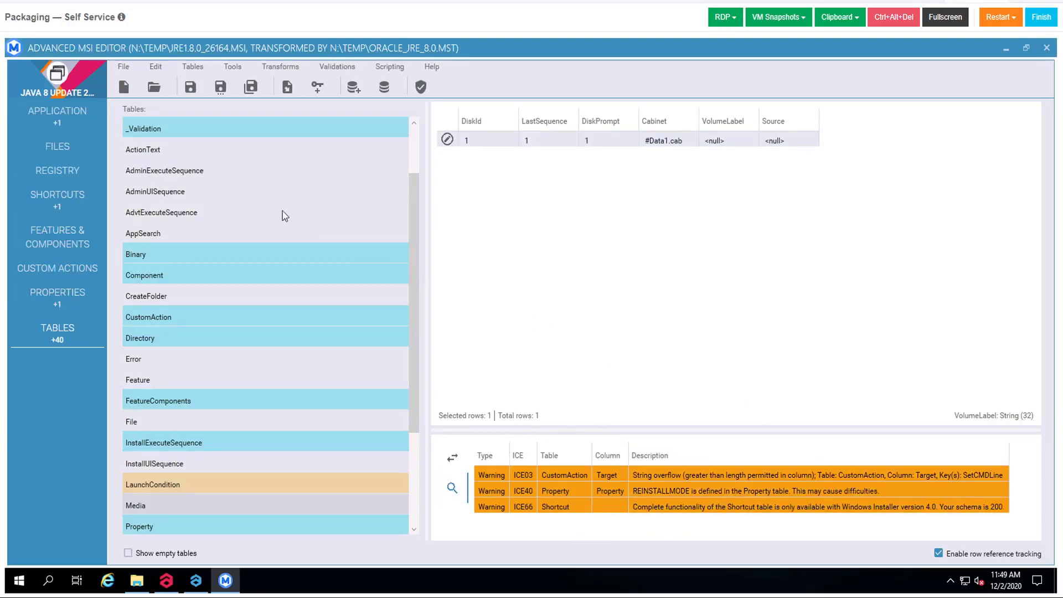
pyautogui.click(128, 74)
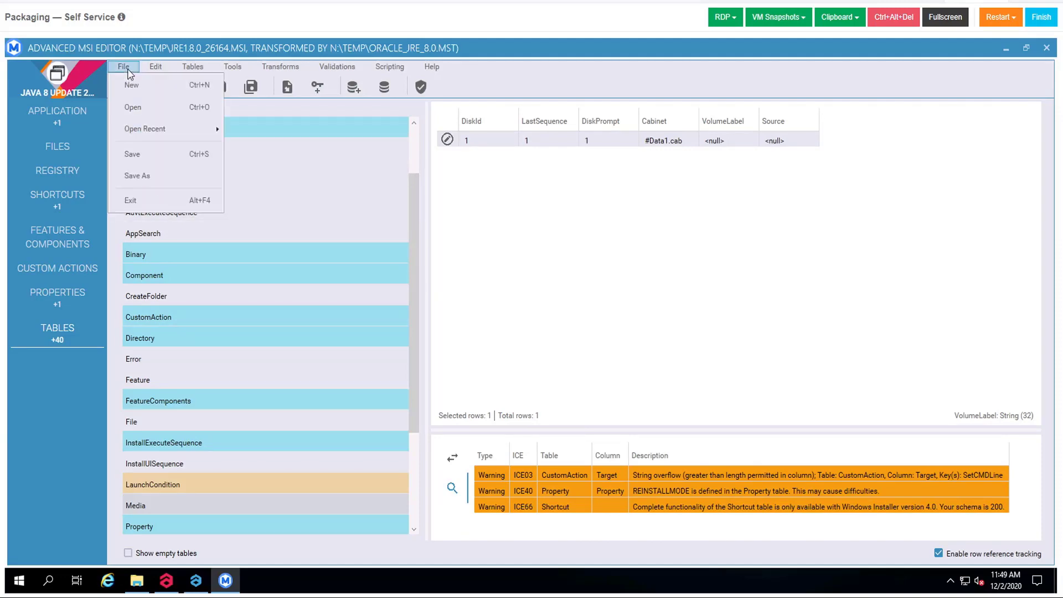
pyautogui.click(140, 155)
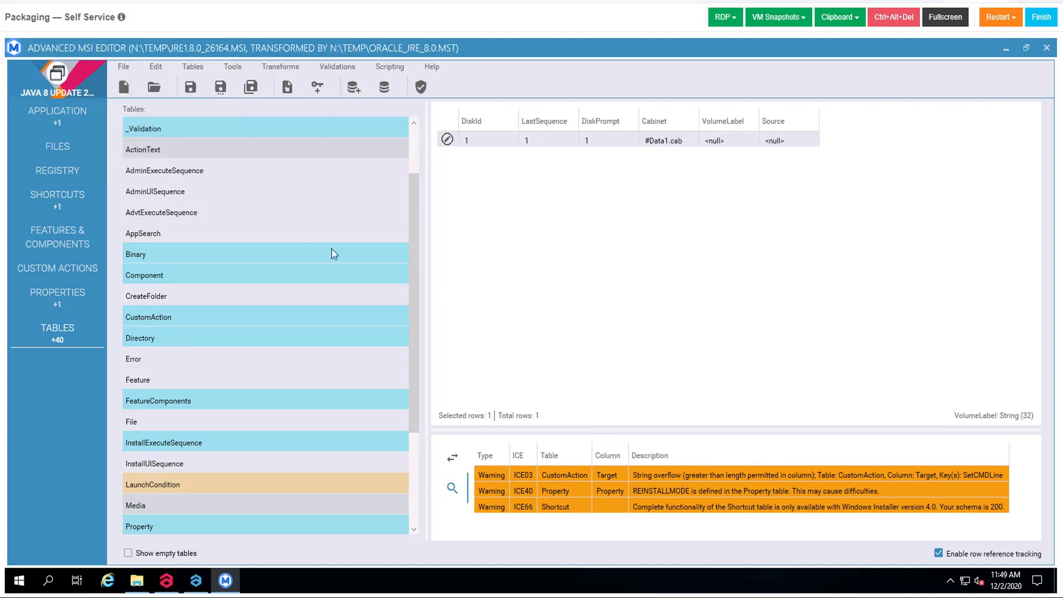